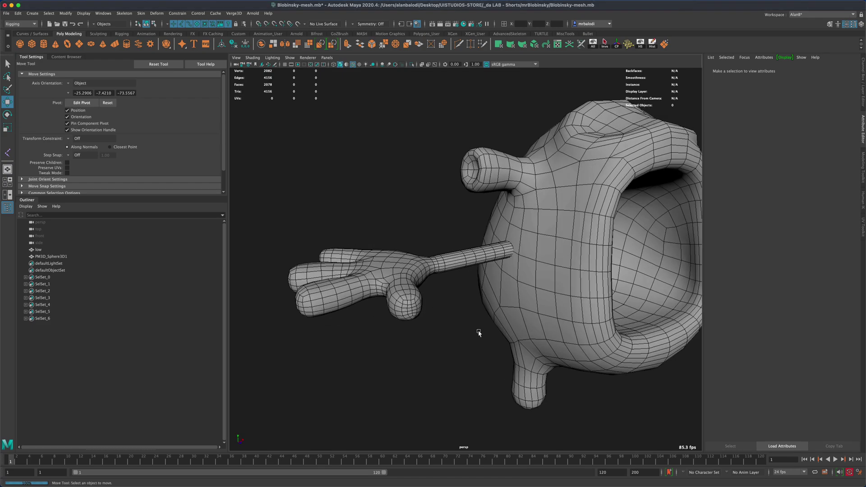
Examine the separate hand mesh and the body mesh from several angles, selecting each to identify where the arm meets the body
{"action": "middle_click_drag", "start_coordinate": [474, 335], "coordinate": [445, 339], "text": "alt"}
{"action": "scroll", "coordinate": [445, 339], "scroll_direction": "down", "scroll_amount": 2}
{"action": "mouse_move", "coordinate": [445, 340]}
{"action": "left_mouse_down", "text": "alt"}
{"action": "mouse_move", "coordinate": [404, 329]}
{"action": "mouse_move", "coordinate": [434, 327]}
{"action": "left_mouse_up", "text": "alt"}
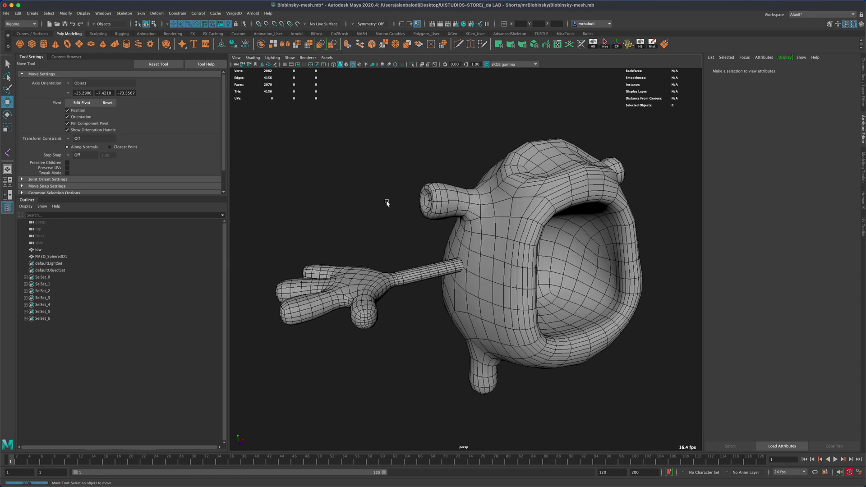
{"action": "mouse_move", "coordinate": [380, 220]}
{"action": "left_mouse_down", "text": "alt"}
{"action": "mouse_move", "coordinate": [405, 222]}
{"action": "mouse_move", "coordinate": [380, 223]}
{"action": "left_mouse_up", "text": "alt"}
{"action": "left_click_drag", "start_coordinate": [289, 213], "coordinate": [317, 205], "text": "alt"}
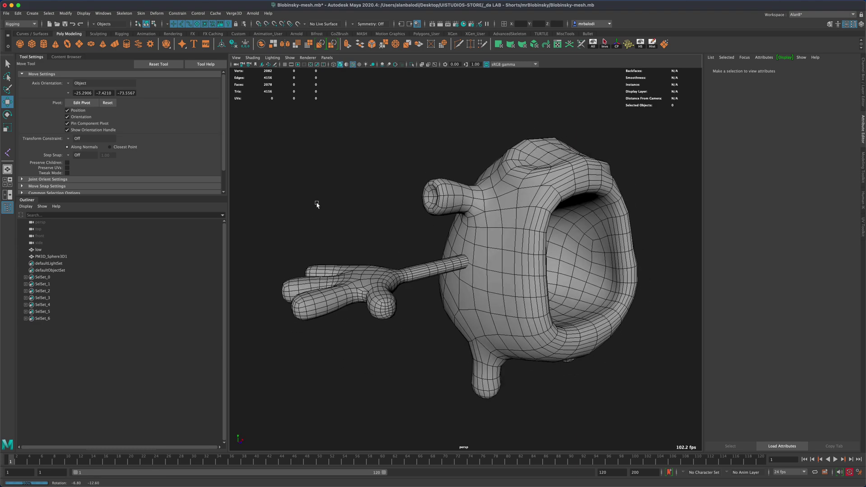
{"action": "left_click", "coordinate": [403, 275]}
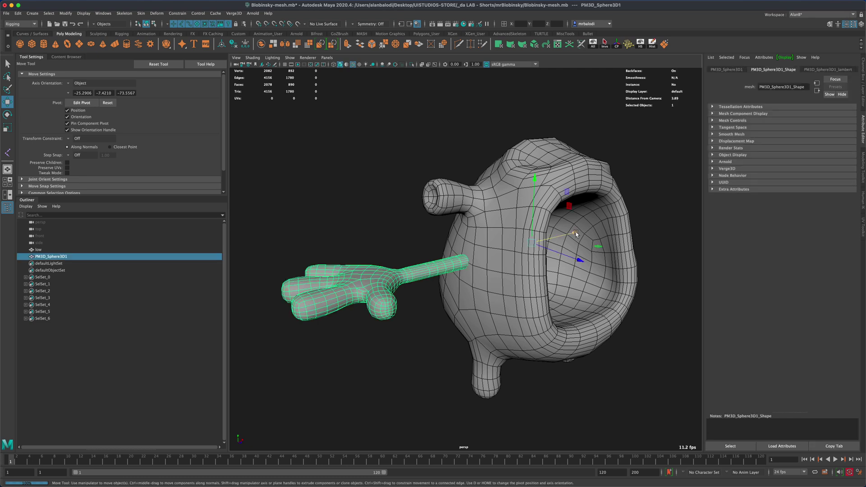
{"action": "left_click_drag", "start_coordinate": [576, 234], "coordinate": [472, 262], "text": "alt"}
{"action": "mouse_move", "coordinate": [418, 307]}
{"action": "left_mouse_down", "text": "alt"}
{"action": "mouse_move", "coordinate": [402, 307]}
{"action": "mouse_move", "coordinate": [426, 310]}
{"action": "mouse_move", "coordinate": [418, 314]}
{"action": "left_mouse_up", "text": "alt"}
{"action": "left_click", "coordinate": [475, 267]}
{"action": "scroll", "coordinate": [391, 258], "scroll_direction": "up", "scroll_amount": 2}
{"action": "middle_click_drag", "start_coordinate": [382, 251], "coordinate": [393, 259], "text": "alt"}
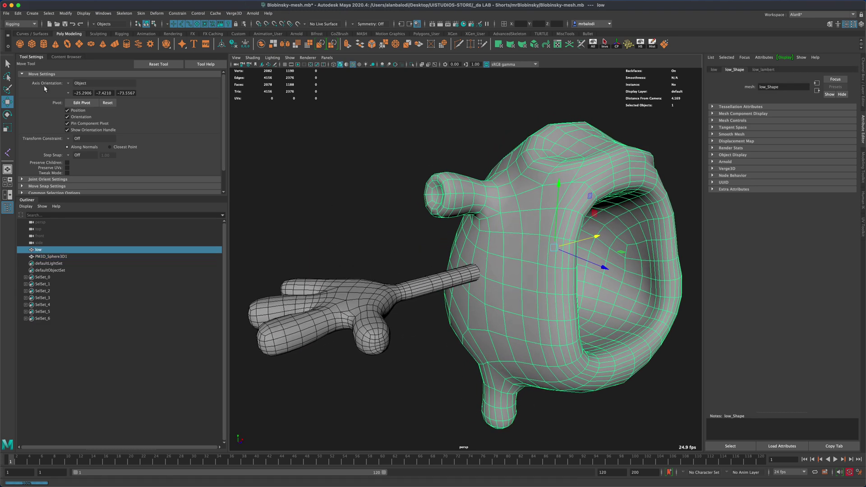
{"action": "left_click", "coordinate": [8, 64]}
{"action": "mouse_move", "coordinate": [366, 207]}
{"action": "left_mouse_down", "text": "alt"}
{"action": "mouse_move", "coordinate": [448, 207]}
{"action": "mouse_move", "coordinate": [366, 207]}
{"action": "left_mouse_up", "text": "alt"}
{"action": "left_click_drag", "start_coordinate": [419, 314], "coordinate": [453, 285], "text": "alt"}
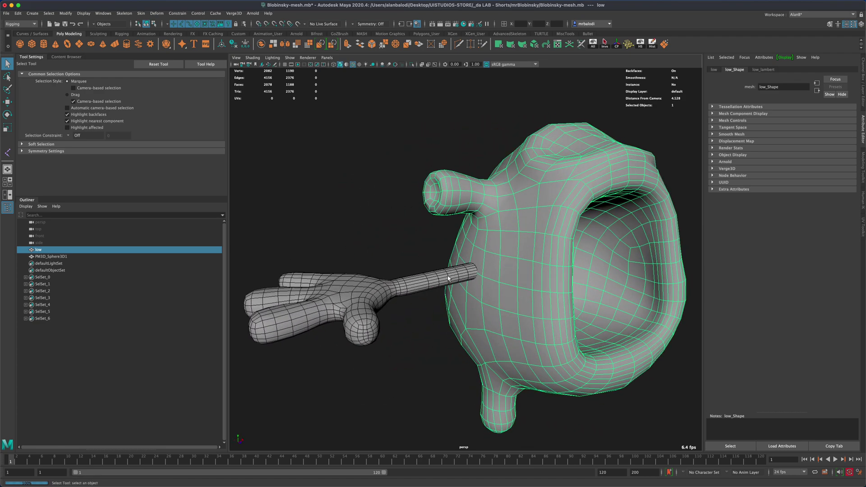
{"action": "mouse_move", "coordinate": [419, 324]}
{"action": "left_mouse_down", "text": "alt"}
{"action": "mouse_move", "coordinate": [373, 313]}
{"action": "mouse_move", "coordinate": [415, 315]}
{"action": "mouse_move", "coordinate": [430, 325]}
{"action": "left_mouse_up", "text": "alt"}
{"action": "left_click", "coordinate": [442, 282]}
{"action": "left_click", "coordinate": [405, 248]}
{"action": "left_click", "coordinate": [489, 253]}
{"action": "scroll", "coordinate": [407, 243], "scroll_direction": "up", "scroll_amount": 2}
{"action": "scroll", "coordinate": [406, 245], "scroll_direction": "down", "scroll_amount": 5}
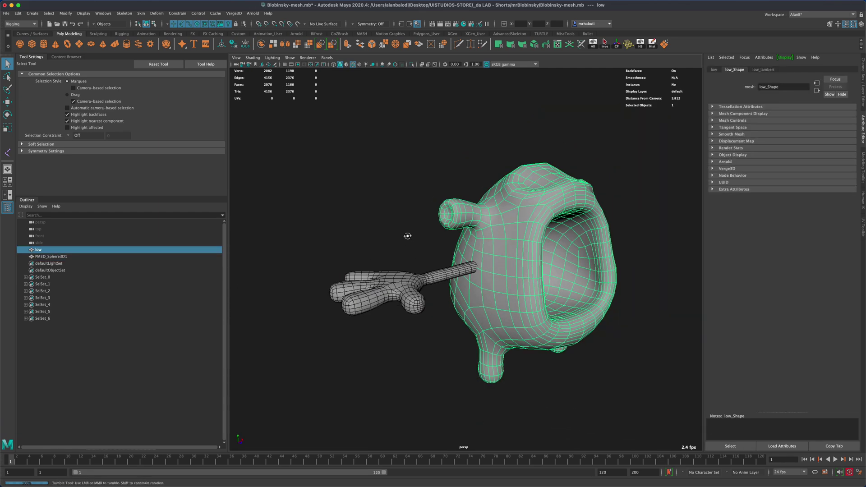
{"action": "scroll", "coordinate": [407, 241], "scroll_direction": "up", "scroll_amount": 6}
Move the hand mesh outward along its arm axis, leaving a gap between the arm's end and the body
{"action": "left_click", "coordinate": [424, 282]}
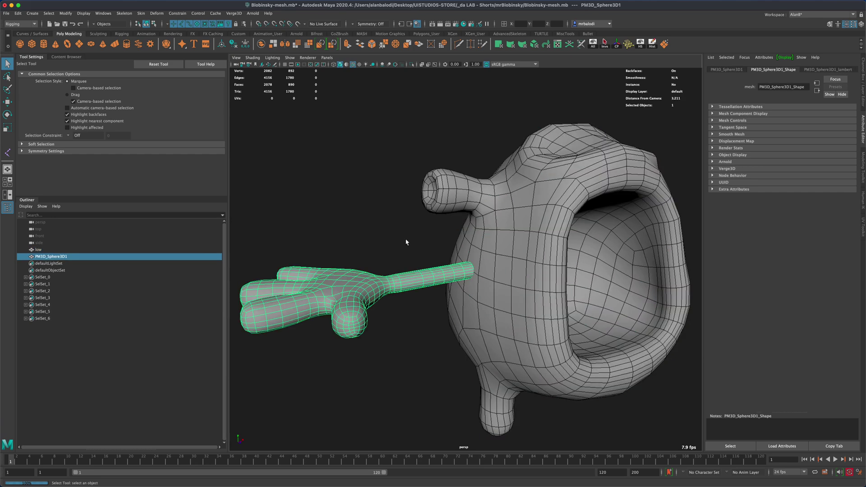
{"action": "left_click_drag", "start_coordinate": [405, 243], "coordinate": [393, 239], "text": "alt"}
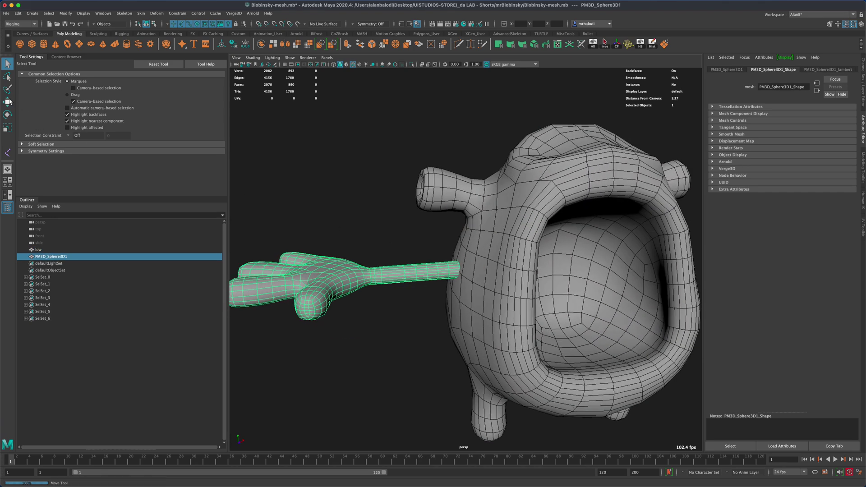
{"action": "left_click", "coordinate": [8, 102]}
{"action": "left_click_drag", "start_coordinate": [623, 258], "coordinate": [576, 261]}
{"action": "left_click", "coordinate": [8, 64]}
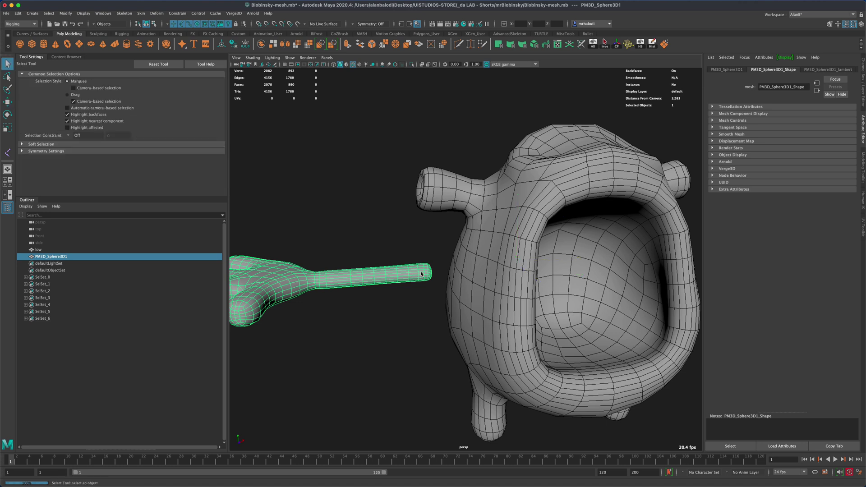
Delete the ring of faces near the arm's body-side end and the leftover rounded cap
{"action": "right_click", "coordinate": [421, 273]}
{"action": "left_click", "coordinate": [420, 291]}
{"action": "left_click", "coordinate": [421, 271]}
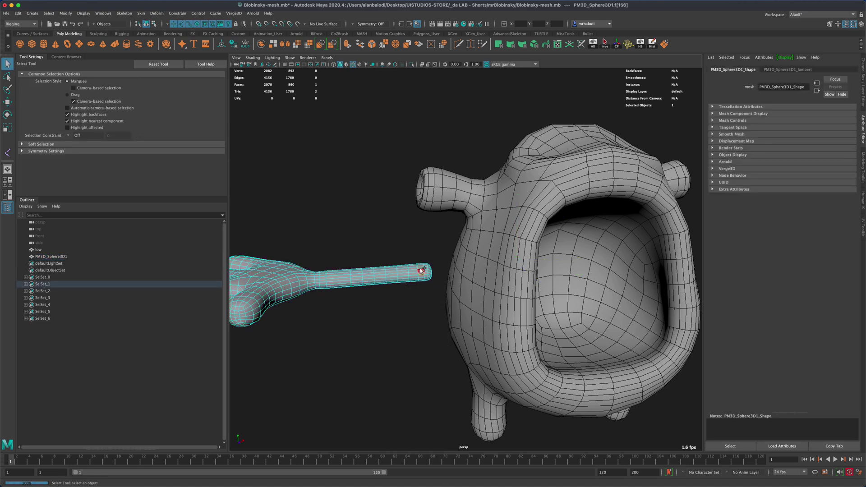
{"action": "key", "text": "Delete"}
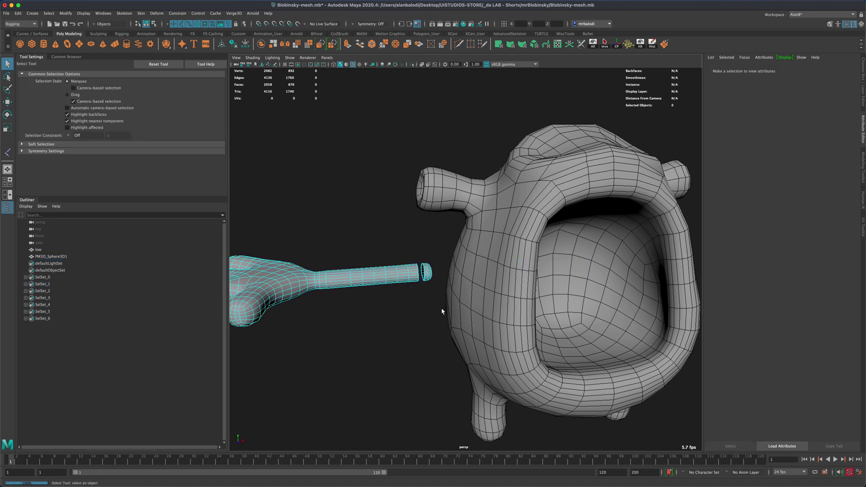
{"action": "left_click", "coordinate": [426, 272]}
{"action": "key", "text": "Delete"}
Select all the vertices around the open end of the arm
{"action": "left_click_drag", "start_coordinate": [417, 313], "coordinate": [419, 244], "text": "alt"}
{"action": "scroll", "coordinate": [412, 283], "scroll_direction": "up", "scroll_amount": 3}
{"action": "right_click", "coordinate": [390, 281]}
{"action": "left_click", "coordinate": [369, 283]}
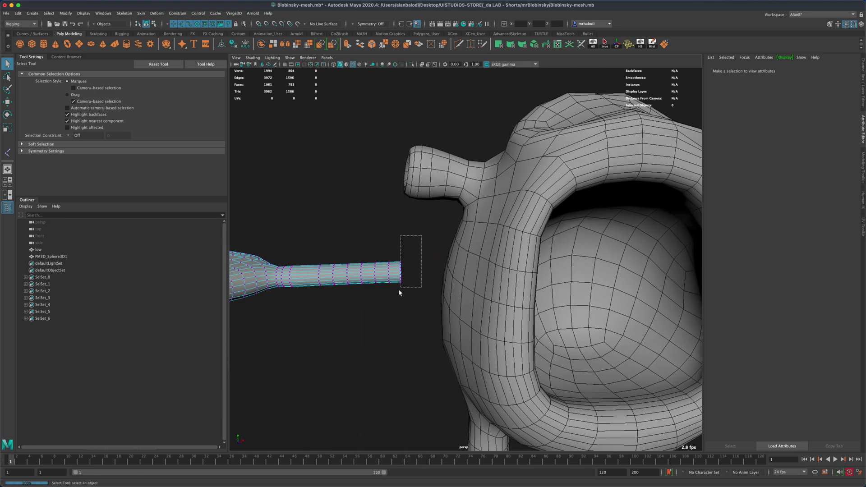
{"action": "left_click_drag", "start_coordinate": [398, 296], "coordinate": [391, 338]}
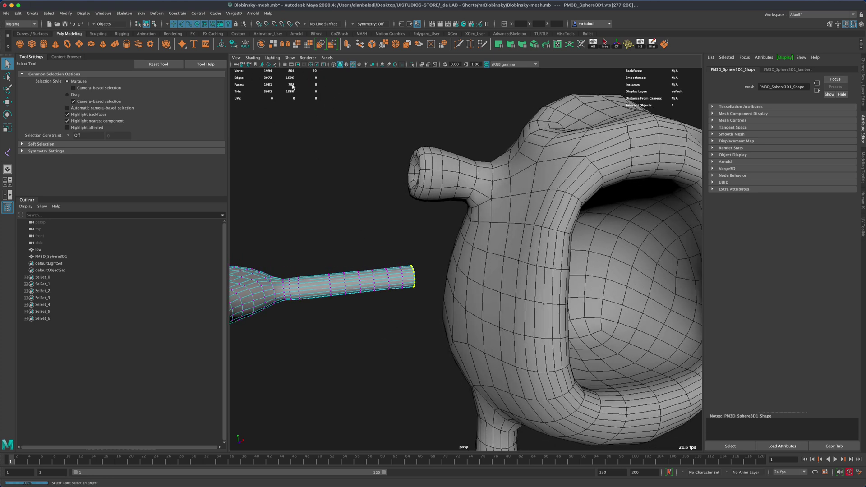
Locate the Poly Count option among the heads-up display settings and read the arm border's selected vertex count
{"action": "left_click", "coordinate": [84, 13]}
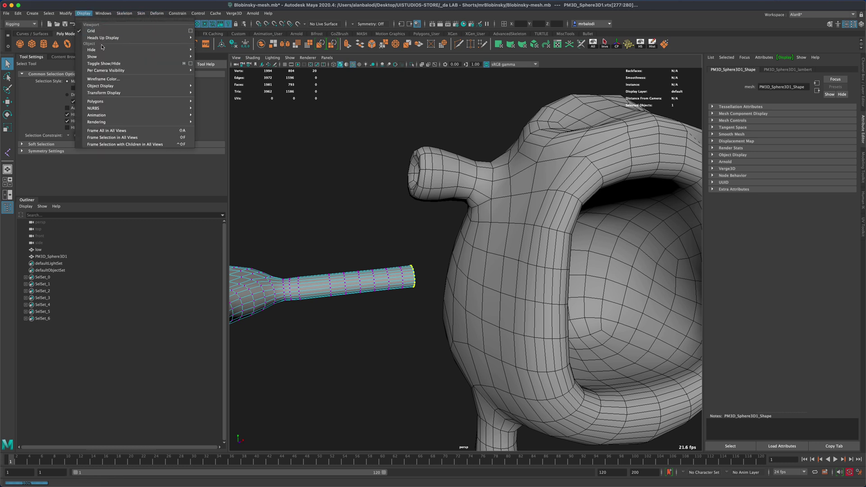
{"action": "mouse_move", "coordinate": [115, 39]}
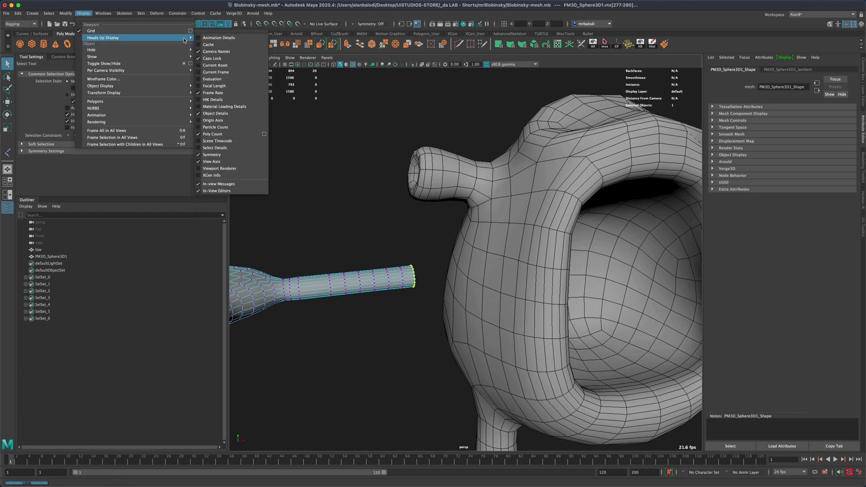
{"action": "left_click", "coordinate": [356, 154]}
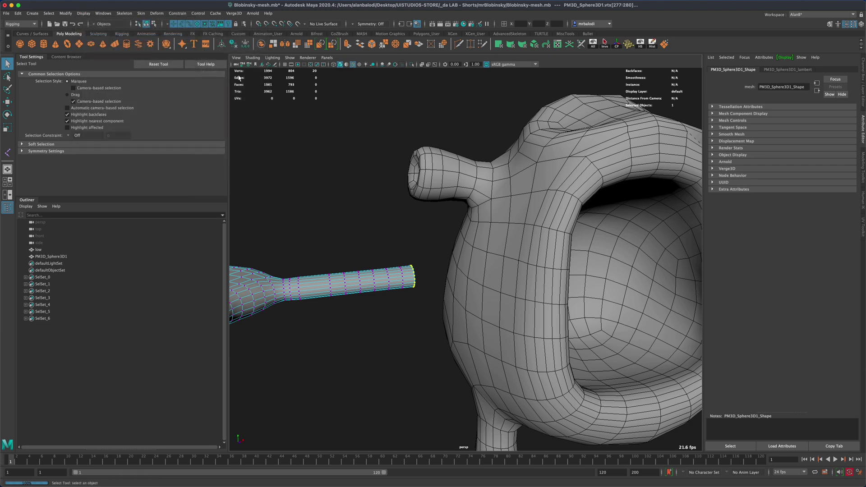
{"action": "left_click_drag", "start_coordinate": [388, 226], "coordinate": [376, 225], "text": "alt"}
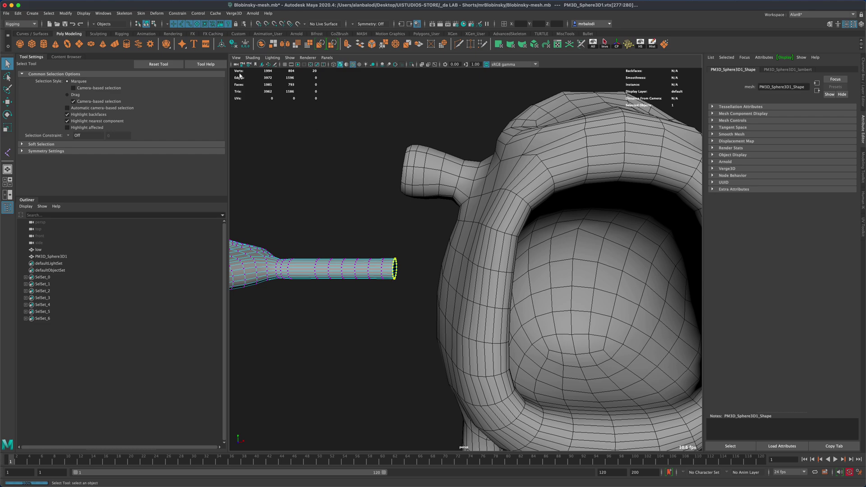
{"action": "mouse_move", "coordinate": [323, 149]}
{"action": "left_mouse_down", "text": "alt"}
{"action": "mouse_move", "coordinate": [344, 164]}
{"action": "mouse_move", "coordinate": [315, 159]}
{"action": "mouse_move", "coordinate": [357, 163]}
{"action": "mouse_move", "coordinate": [327, 163]}
{"action": "left_mouse_up", "text": "alt"}
{"action": "mouse_move", "coordinate": [372, 262]}
{"action": "right_mouse_down"}
{"action": "mouse_move", "coordinate": [383, 249]}
{"action": "mouse_move", "coordinate": [399, 253]}
{"action": "right_mouse_up"}
{"action": "scroll", "coordinate": [393, 236], "scroll_direction": "down", "scroll_amount": 5}
Select a two-by-two block of four faces on the side of the body, facing the arm's open end
{"action": "left_click", "coordinate": [399, 267]}
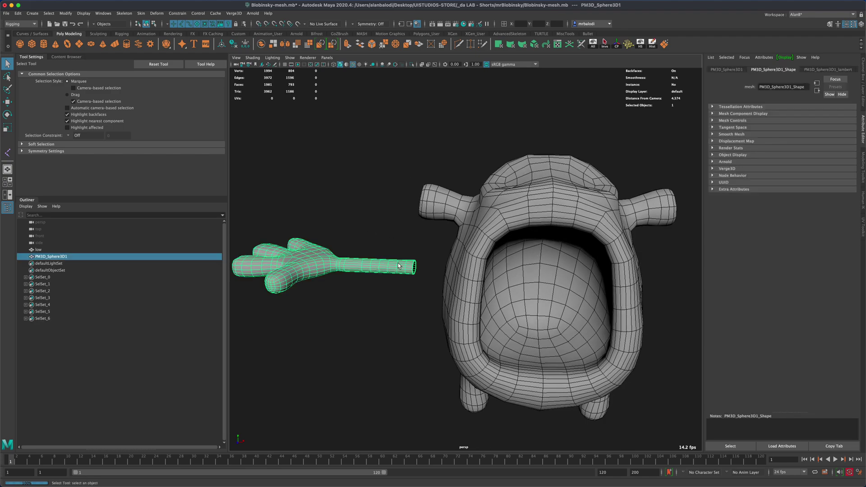
{"action": "left_click_drag", "start_coordinate": [399, 266], "coordinate": [509, 277], "text": "alt"}
{"action": "left_click", "coordinate": [496, 283]}
{"action": "left_click_drag", "start_coordinate": [448, 255], "coordinate": [462, 251], "text": "alt"}
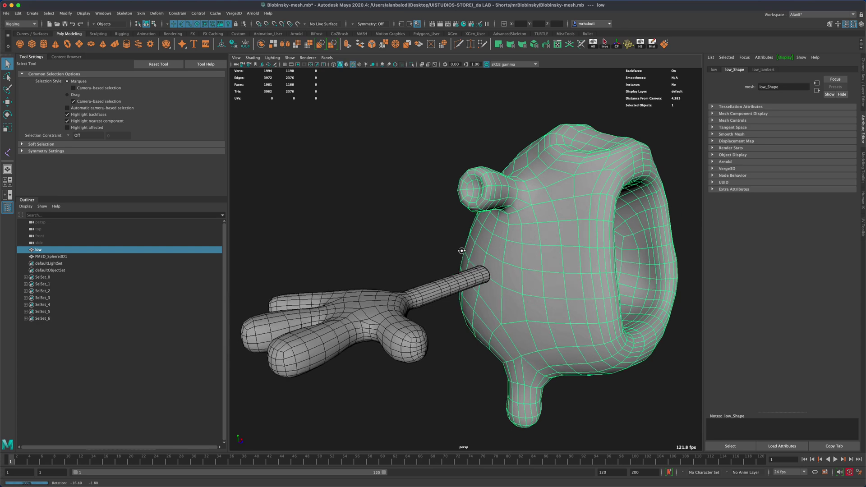
{"action": "right_click", "coordinate": [534, 267]}
{"action": "right_click_drag", "start_coordinate": [535, 280], "coordinate": [534, 283]}
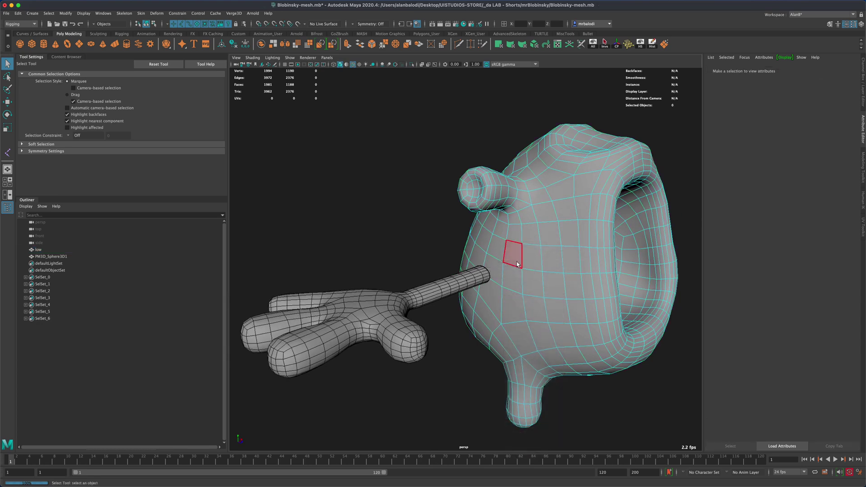
{"action": "left_click", "coordinate": [516, 261]}
{"action": "left_click", "coordinate": [515, 281], "text": "shift"}
{"action": "left_click", "coordinate": [532, 284], "text": "shift"}
{"action": "left_click", "coordinate": [534, 261], "text": "shift"}
{"action": "mouse_move", "coordinate": [412, 247]}
{"action": "left_mouse_down", "text": "alt"}
{"action": "mouse_move", "coordinate": [406, 240]}
{"action": "mouse_move", "coordinate": [415, 240]}
{"action": "left_mouse_up", "text": "alt"}
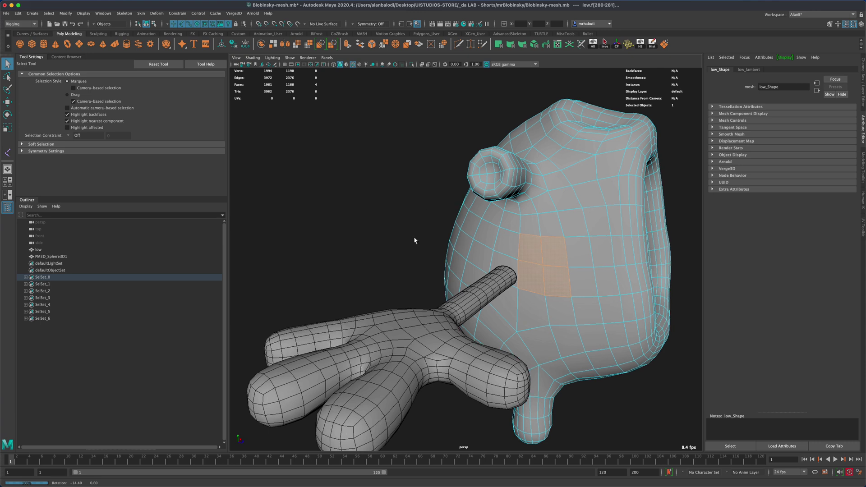
Circularize the four selected body faces with Add Divisions set to 1
{"action": "left_click", "coordinate": [445, 44]}
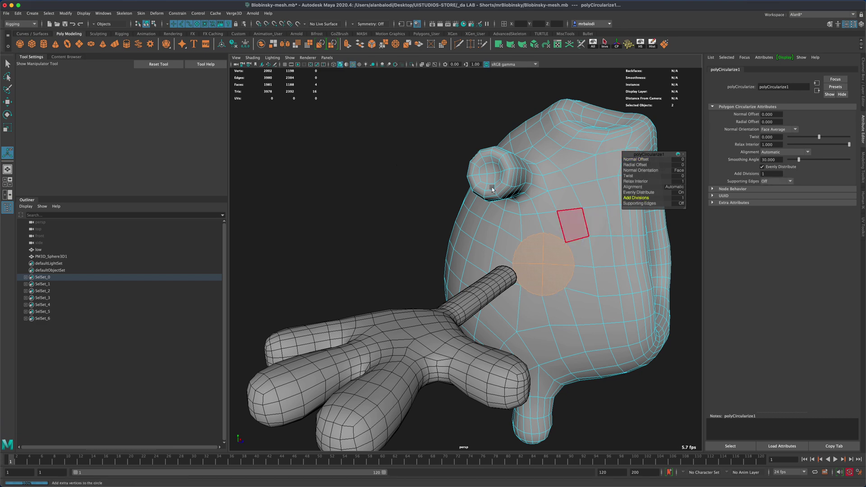
{"action": "left_click_drag", "start_coordinate": [469, 185], "coordinate": [382, 169], "text": "alt"}
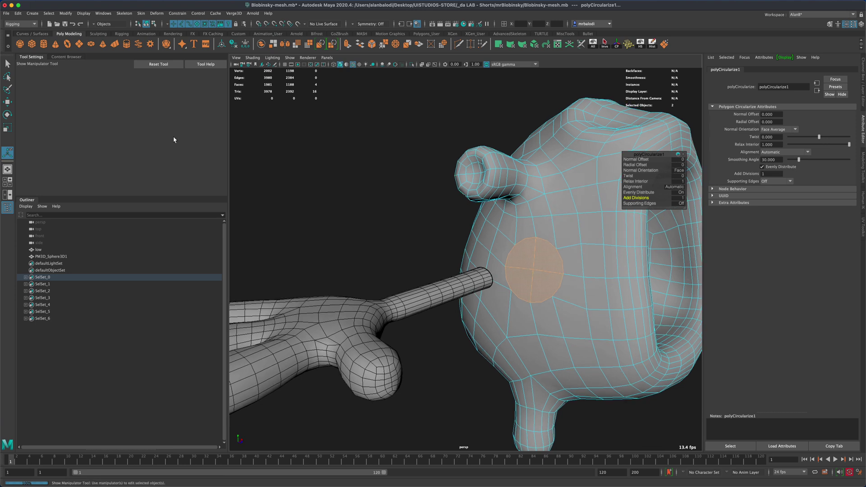
{"action": "left_click", "coordinate": [7, 64]}
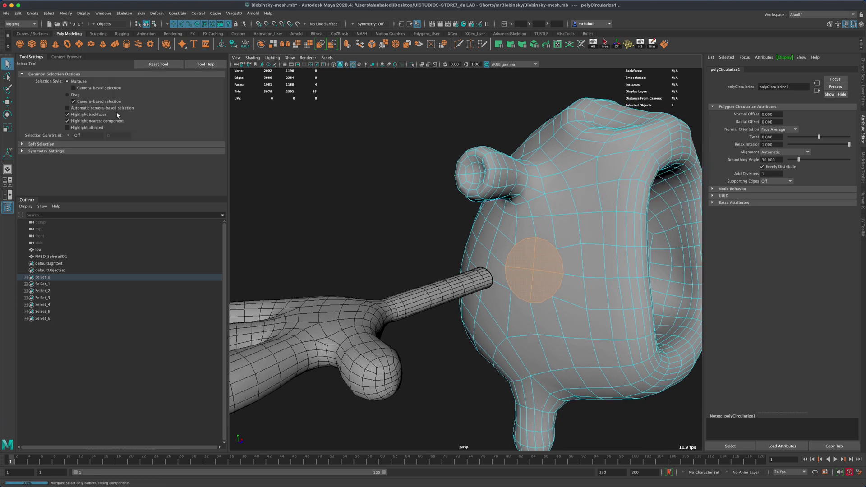
Convert the circularized face selection to vertices and check their count against the arm's open border
{"action": "left_click", "coordinate": [49, 14]}
{"action": "mouse_move", "coordinate": [90, 145]}
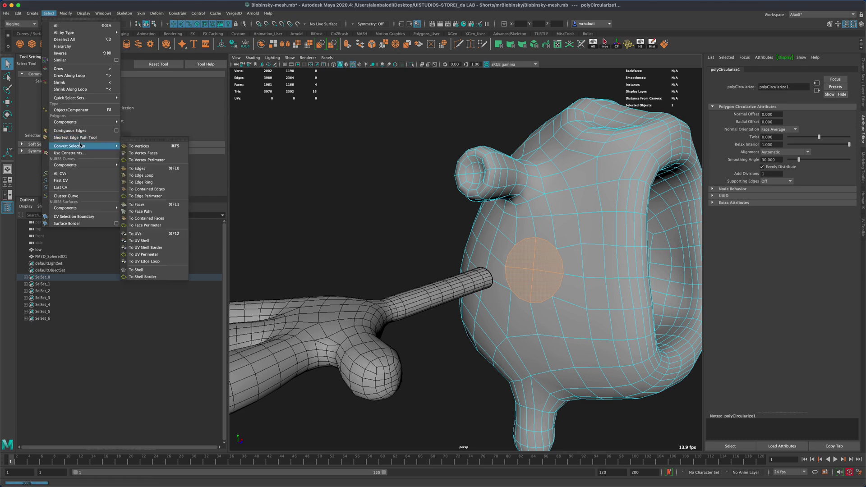
{"action": "left_click", "coordinate": [140, 146]}
{"action": "left_click_drag", "start_coordinate": [335, 195], "coordinate": [334, 123], "text": "alt"}
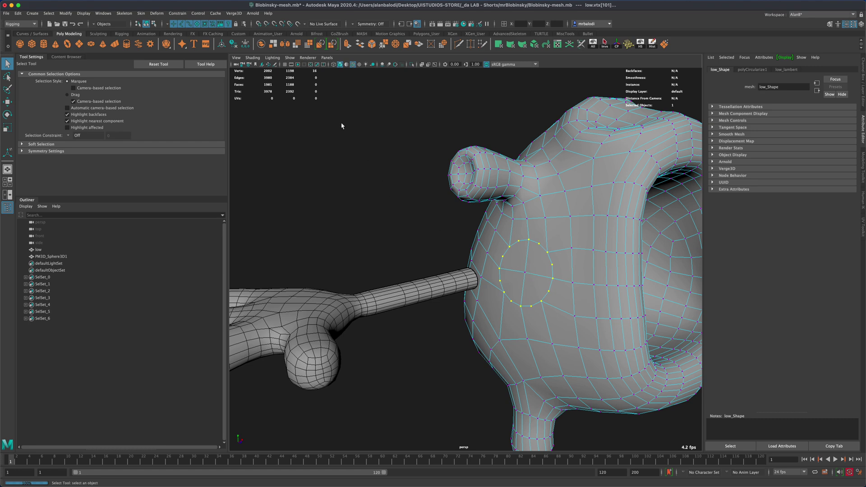
{"action": "mouse_move", "coordinate": [377, 151]}
{"action": "left_mouse_down", "text": "alt"}
{"action": "mouse_move", "coordinate": [365, 150]}
{"action": "mouse_move", "coordinate": [374, 151]}
{"action": "left_mouse_up", "text": "alt"}
{"action": "left_click_drag", "start_coordinate": [537, 268], "coordinate": [400, 271], "text": "alt"}
{"action": "left_click_drag", "start_coordinate": [385, 221], "coordinate": [429, 221], "text": "alt"}
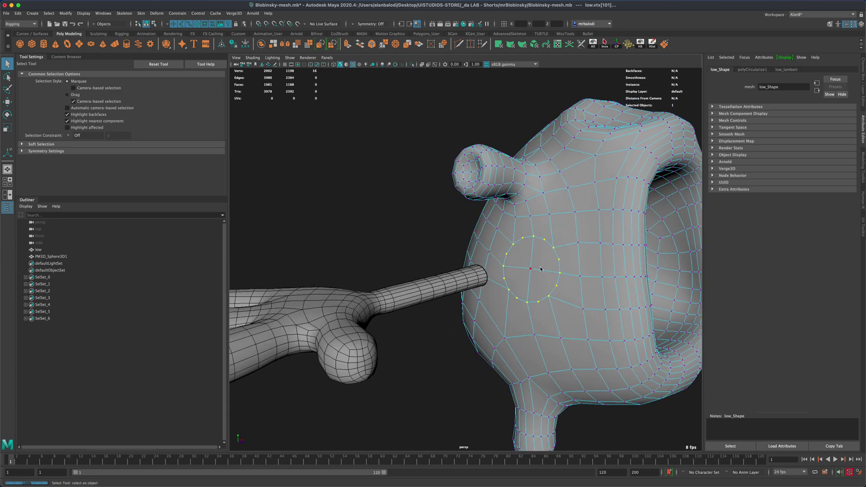
Reselect the four circularized faces on the body and delete them to open a round hole
{"action": "right_click_drag", "start_coordinate": [541, 270], "coordinate": [543, 288], "text": "ctrl"}
{"action": "left_click", "coordinate": [523, 281]}
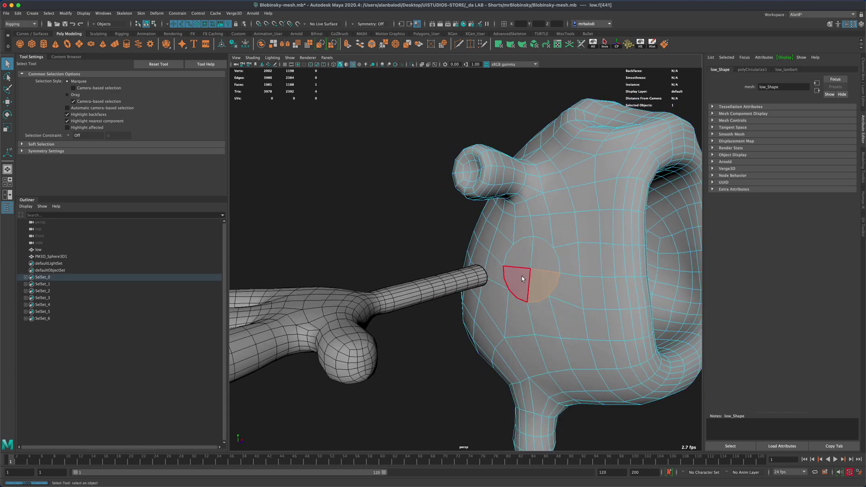
{"action": "key", "text": "ctrl+z"}
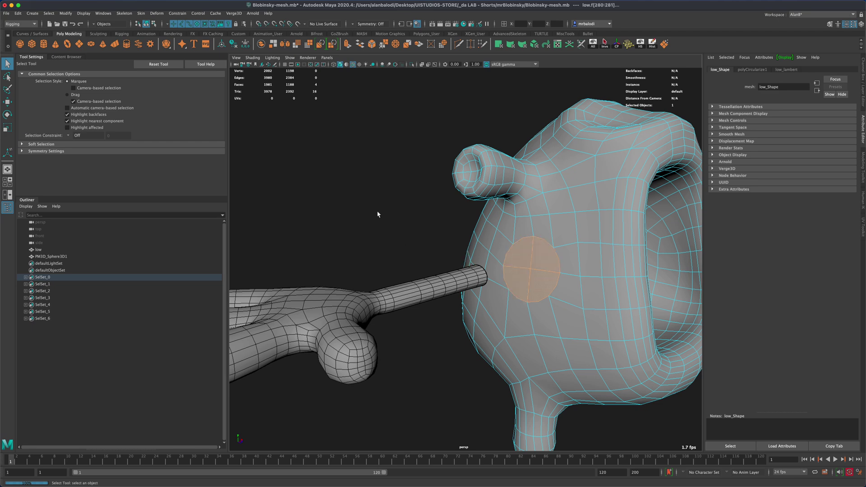
{"action": "key", "text": "Delete"}
Scale down the border edge loop of the body's hole uniformly to bring it closer to the arm's thickness, and return to object selection
{"action": "scroll", "coordinate": [371, 229], "scroll_direction": "up", "scroll_amount": 4}
{"action": "left_click_drag", "start_coordinate": [367, 230], "coordinate": [379, 225], "text": "alt"}
{"action": "right_click_drag", "start_coordinate": [615, 219], "coordinate": [601, 233]}
{"action": "double_click", "coordinate": [599, 231]}
{"action": "left_click", "coordinate": [6, 128]}
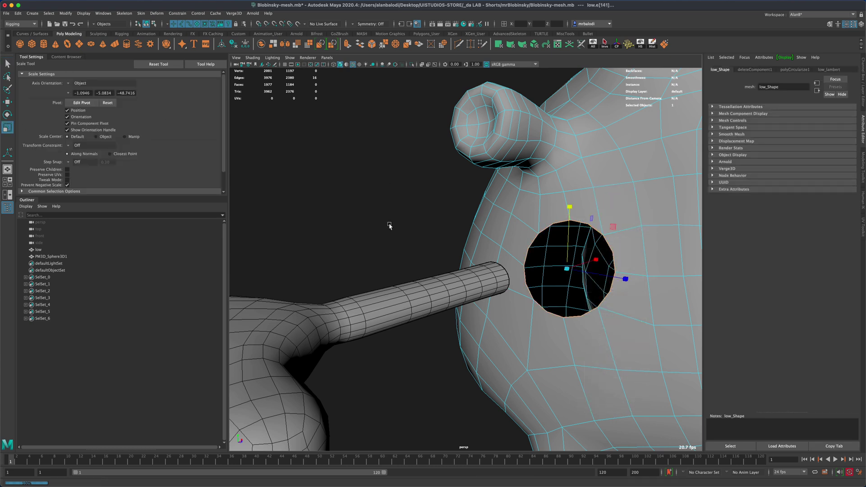
{"action": "left_click_drag", "start_coordinate": [562, 268], "coordinate": [542, 276]}
{"action": "left_click", "coordinate": [7, 63]}
{"action": "right_click_drag", "start_coordinate": [562, 223], "coordinate": [583, 217]}
{"action": "left_click", "coordinate": [583, 240]}
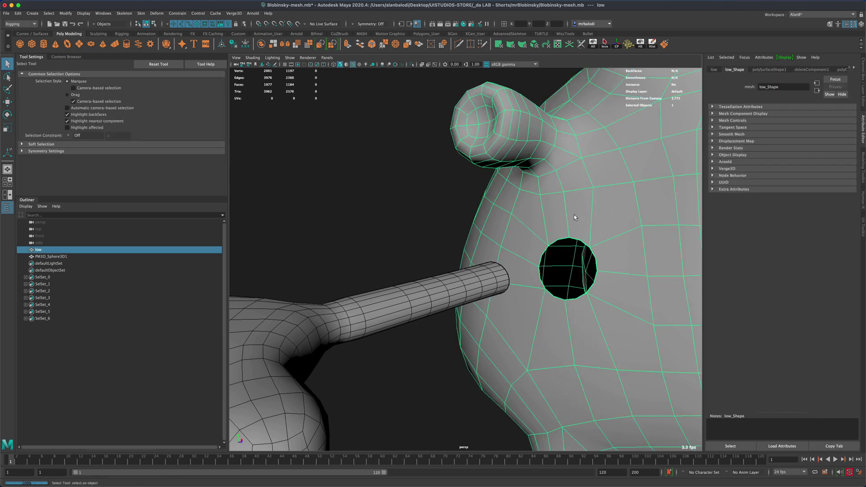
Move the hand mesh back along its arm axis until its open end sits just outside the body's hole
{"action": "left_click_drag", "start_coordinate": [561, 222], "coordinate": [573, 254], "text": "alt"}
{"action": "left_click", "coordinate": [401, 277]}
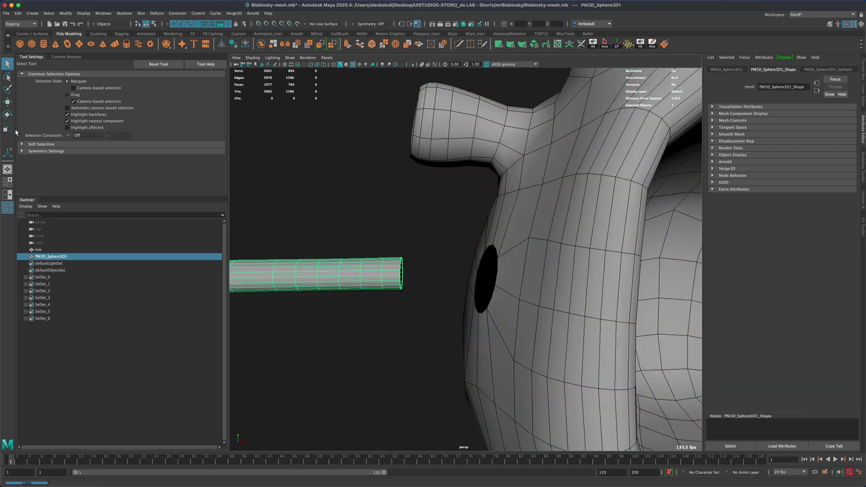
{"action": "left_click", "coordinate": [6, 103]}
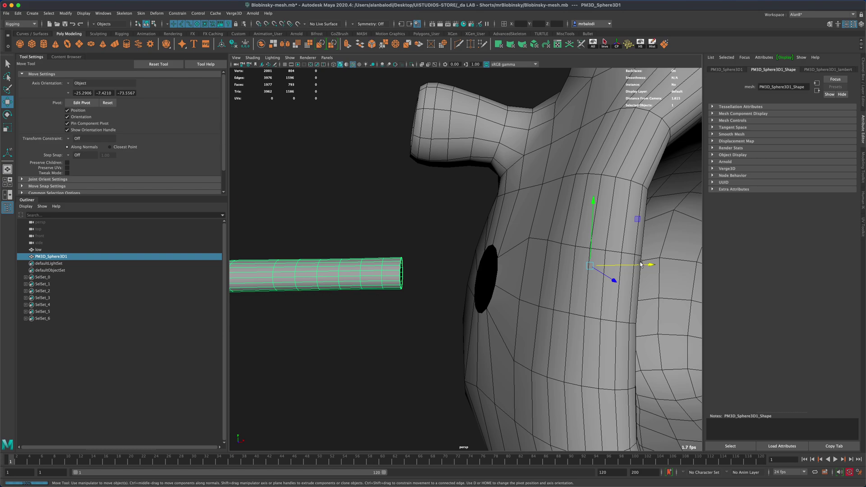
{"action": "left_click_drag", "start_coordinate": [638, 265], "coordinate": [701, 265]}
{"action": "scroll", "coordinate": [441, 322], "scroll_direction": "down", "scroll_amount": 3}
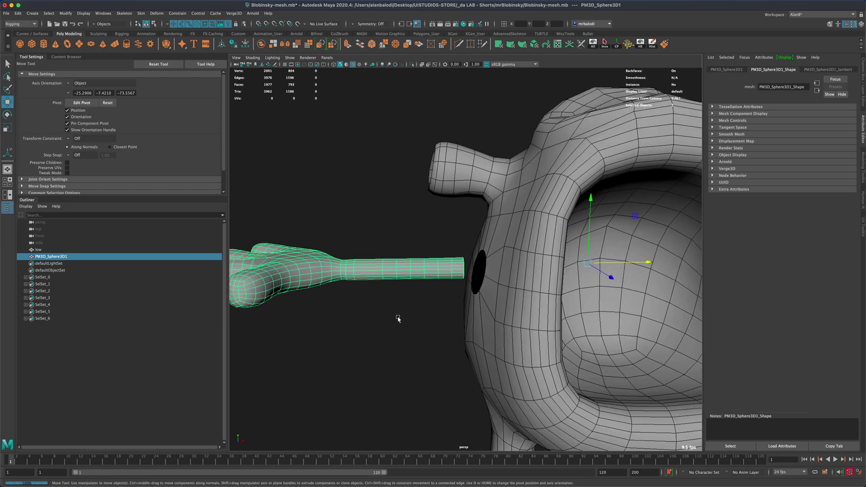
{"action": "left_click_drag", "start_coordinate": [400, 320], "coordinate": [600, 270], "text": "alt"}
{"action": "scroll", "coordinate": [594, 257], "scroll_direction": "down", "scroll_amount": 3}
{"action": "scroll", "coordinate": [580, 294], "scroll_direction": "up", "scroll_amount": 3}
{"action": "middle_click_drag", "start_coordinate": [580, 293], "coordinate": [532, 313], "text": "alt"}
{"action": "scroll", "coordinate": [404, 246], "scroll_direction": "up", "scroll_amount": 4}
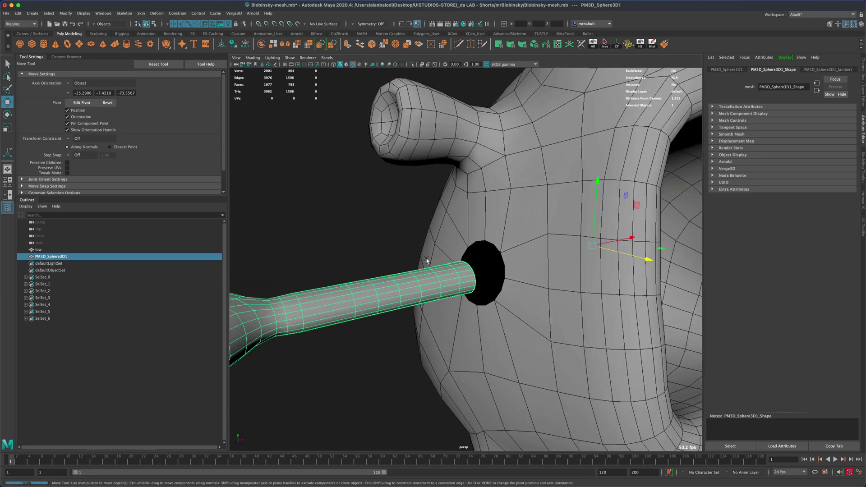
Combine the body mesh and the separate hand mesh into one polygon object
{"action": "key", "text": "q"}
{"action": "left_click", "coordinate": [373, 245]}
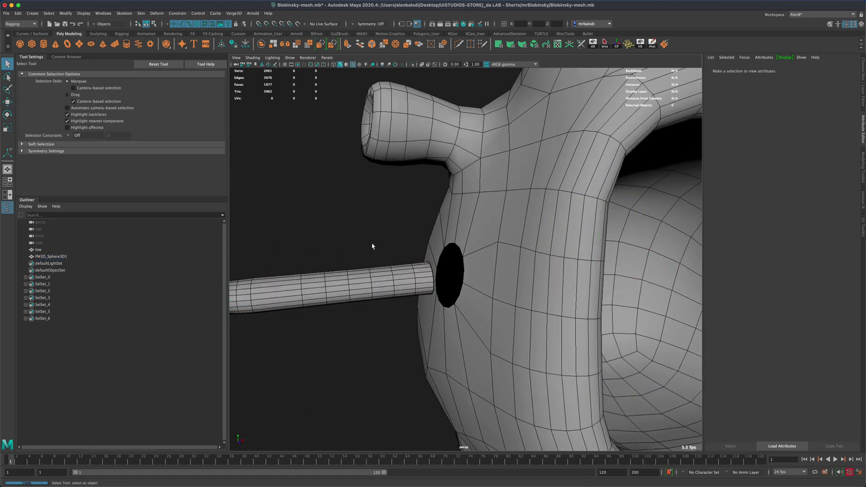
{"action": "left_click_drag", "start_coordinate": [453, 251], "coordinate": [347, 147], "text": "alt"}
{"action": "left_click", "coordinate": [433, 253]}
{"action": "left_click", "coordinate": [384, 267], "text": "shift"}
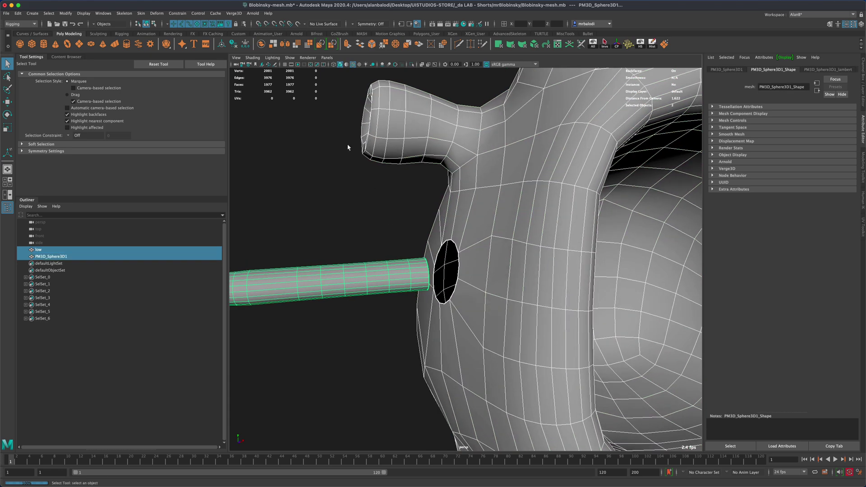
{"action": "left_click", "coordinate": [262, 44]}
Select the border edge loop of the body's hole and convert it to vertices to check its count against the arm
{"action": "scroll", "coordinate": [444, 253], "scroll_direction": "up", "scroll_amount": 3}
{"action": "mouse_move", "coordinate": [445, 246]}
{"action": "right_mouse_down"}
{"action": "mouse_move", "coordinate": [464, 230]}
{"action": "mouse_move", "coordinate": [456, 243]}
{"action": "right_mouse_up"}
{"action": "double_click", "coordinate": [460, 250]}
{"action": "left_click_drag", "start_coordinate": [381, 215], "coordinate": [390, 212], "text": "alt"}
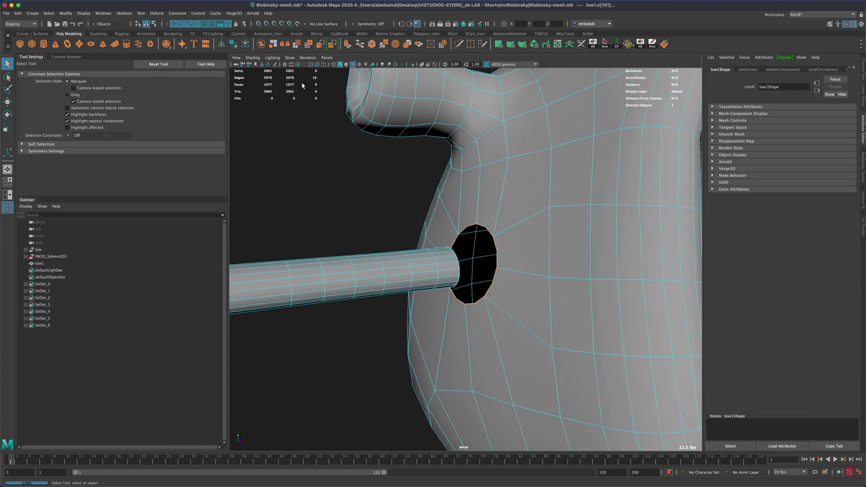
{"action": "left_click", "coordinate": [49, 13]}
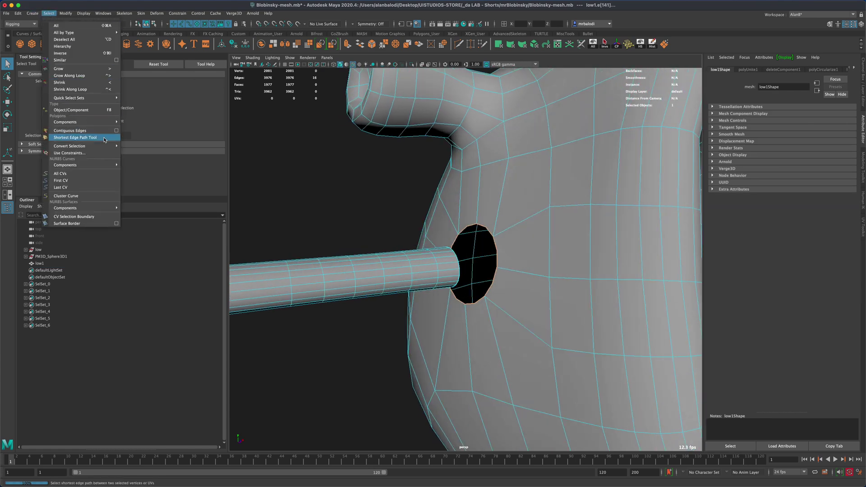
{"action": "left_click", "coordinate": [131, 147]}
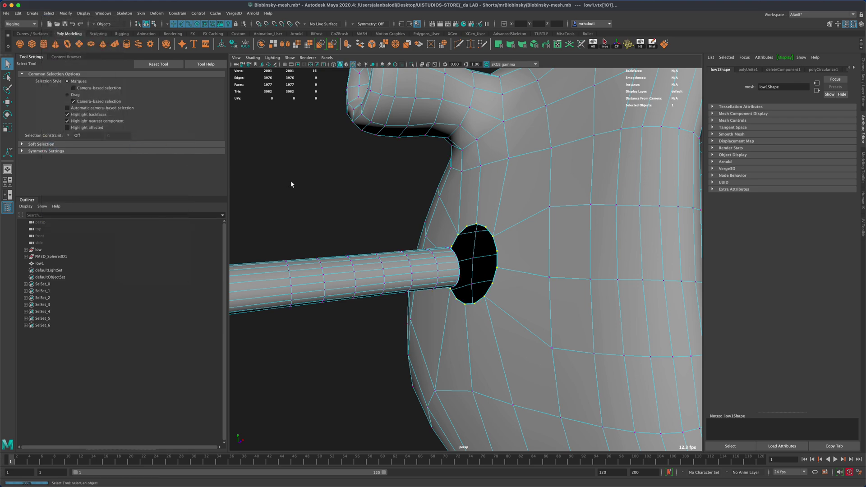
Merge two pairs of adjacent vertices at separate places on the arm's open border
{"action": "left_click_drag", "start_coordinate": [482, 257], "coordinate": [377, 240], "text": "alt"}
{"action": "left_click_drag", "start_coordinate": [358, 315], "coordinate": [361, 267], "text": "alt"}
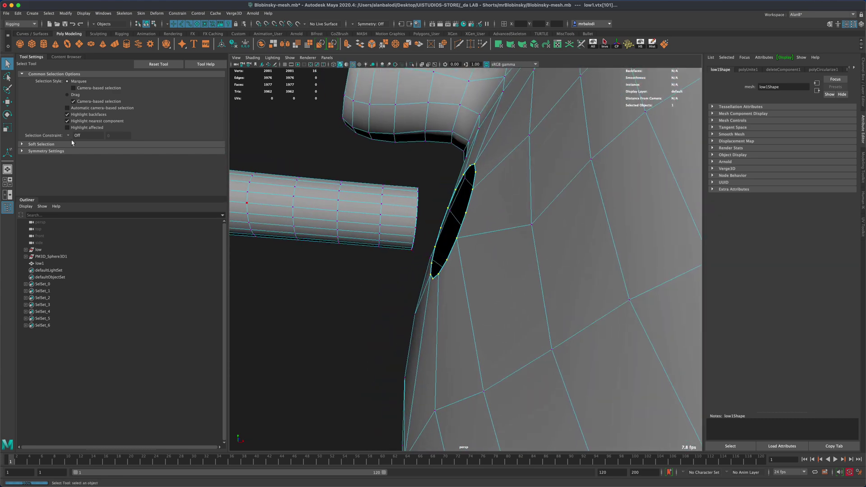
{"action": "left_click_drag", "start_coordinate": [417, 221], "coordinate": [415, 234]}
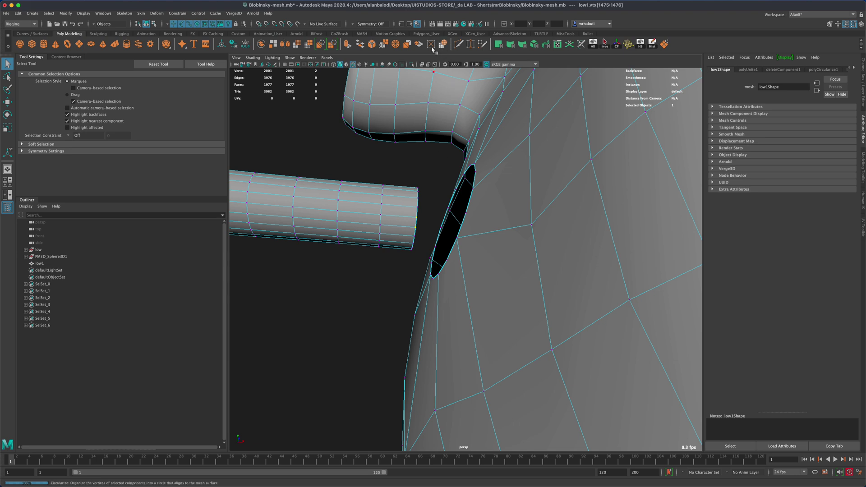
{"action": "left_click", "coordinate": [395, 47]}
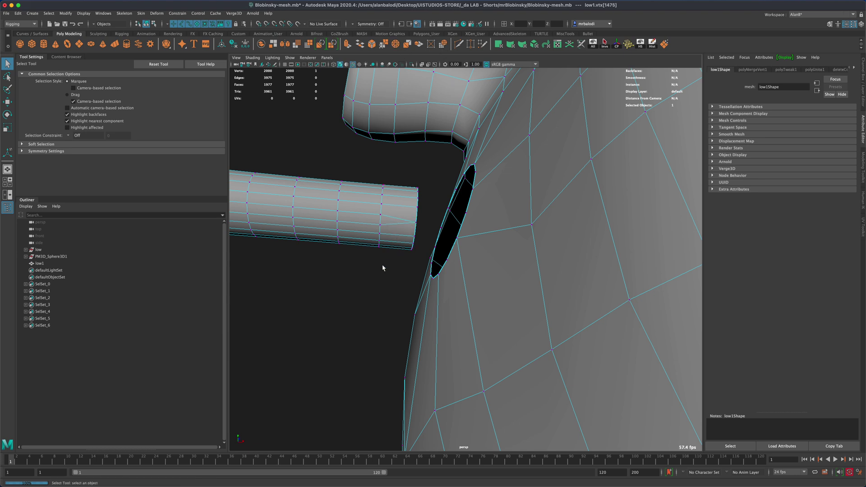
{"action": "left_click_drag", "start_coordinate": [381, 263], "coordinate": [448, 219], "text": "alt"}
{"action": "left_click", "coordinate": [471, 176]}
{"action": "left_click", "coordinate": [452, 115], "text": "shift"}
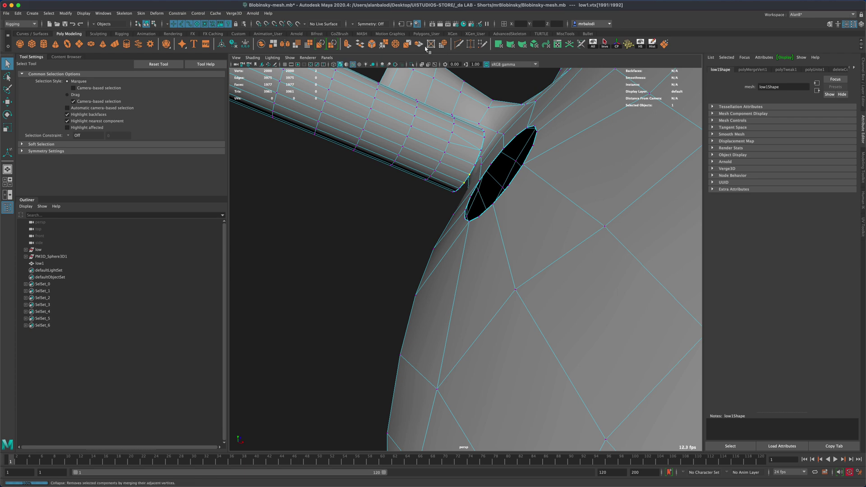
{"action": "left_click", "coordinate": [395, 46]}
Merge two further pairs of adjacent vertices around the arm's open border and leave vertex selection
{"action": "left_click_drag", "start_coordinate": [358, 178], "coordinate": [482, 197], "text": "alt"}
{"action": "left_click", "coordinate": [592, 243]}
{"action": "left_click", "coordinate": [595, 244], "text": "shift"}
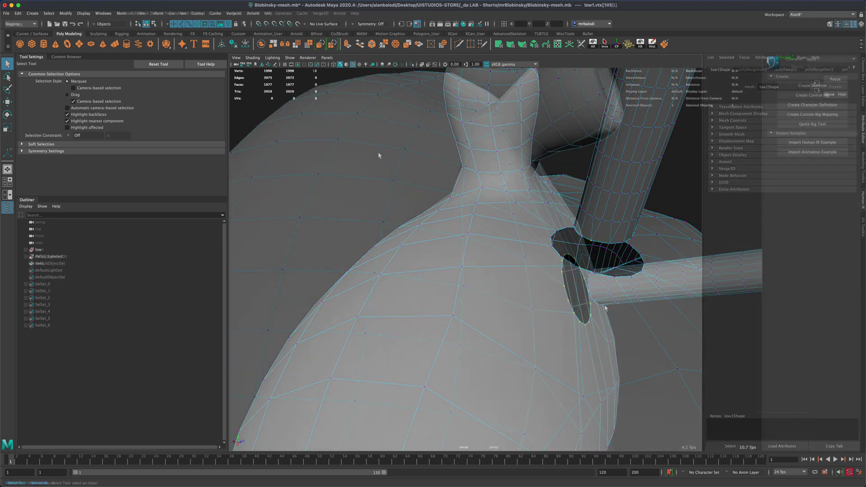
{"action": "left_click_drag", "start_coordinate": [379, 155], "coordinate": [594, 294], "text": "alt"}
{"action": "left_click", "coordinate": [591, 293], "text": "shift"}
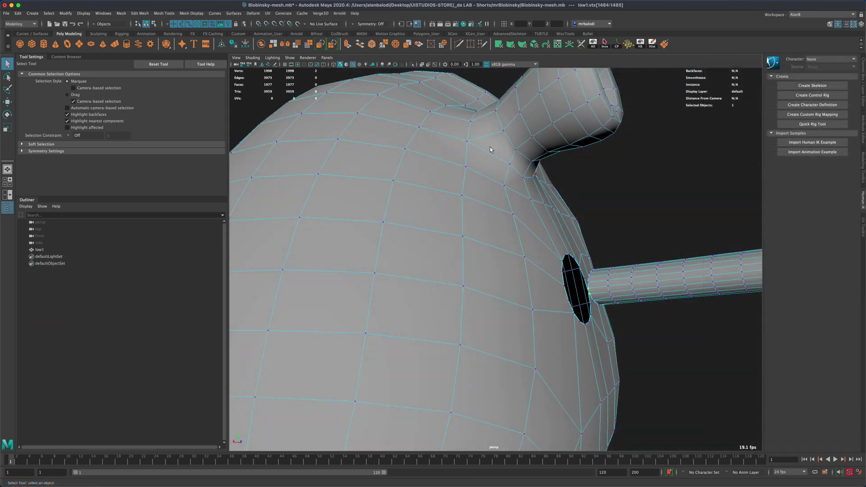
{"action": "left_click", "coordinate": [397, 45]}
{"action": "right_click", "coordinate": [627, 290]}
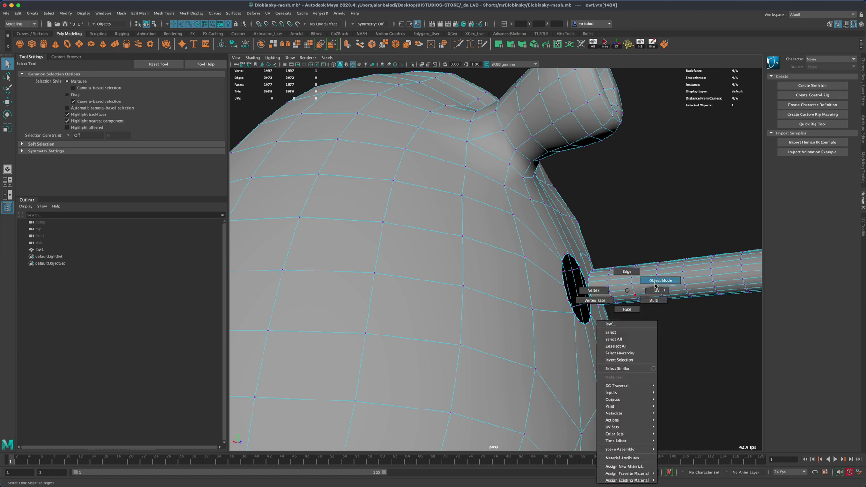
{"action": "left_click", "coordinate": [672, 363]}
{"action": "left_click_drag", "start_coordinate": [672, 363], "coordinate": [548, 368], "text": "alt"}
Select the border edge loops of the body's hole and the arm's open end, and bridge them
{"action": "left_click", "coordinate": [499, 321]}
{"action": "left_click_drag", "start_coordinate": [439, 326], "coordinate": [424, 327], "text": "alt"}
{"action": "right_click_drag", "start_coordinate": [429, 288], "coordinate": [435, 271]}
{"action": "left_click", "coordinate": [442, 289]}
{"action": "left_click_drag", "start_coordinate": [443, 289], "coordinate": [413, 246], "text": "alt"}
{"action": "double_click", "coordinate": [515, 291], "text": "shift"}
{"action": "left_click", "coordinate": [431, 253]}
{"action": "double_click", "coordinate": [499, 285]}
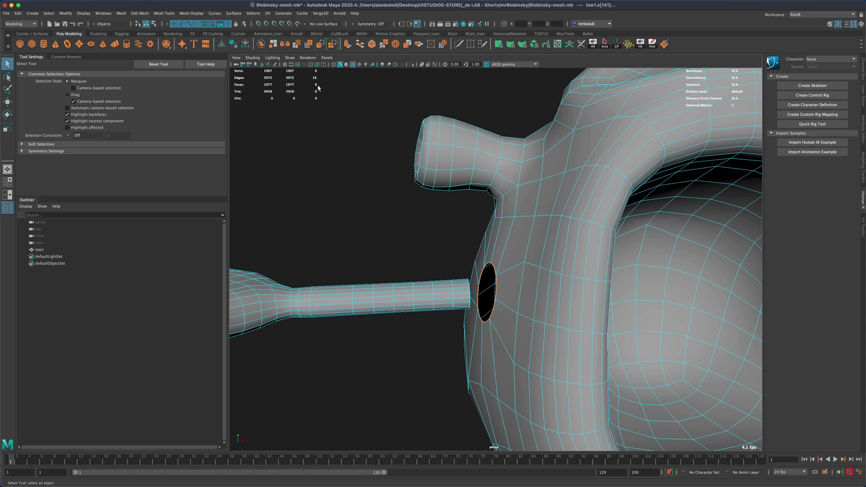
{"action": "left_click_drag", "start_coordinate": [454, 246], "coordinate": [430, 282], "text": "alt"}
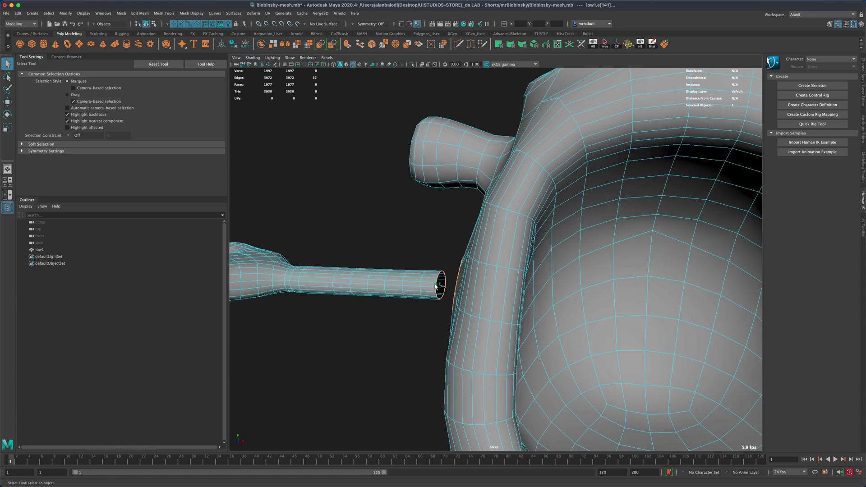
{"action": "left_click_drag", "start_coordinate": [368, 175], "coordinate": [377, 118], "text": "alt"}
{"action": "key", "text": "t"}
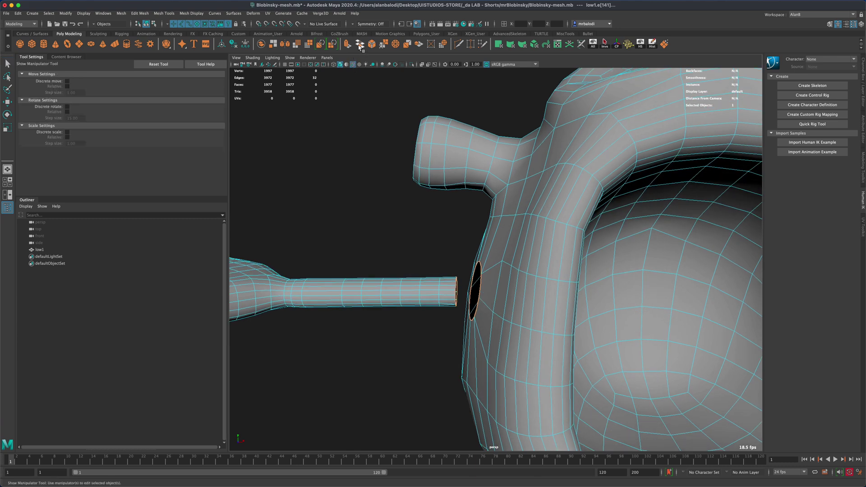
{"action": "left_click", "coordinate": [360, 47]}
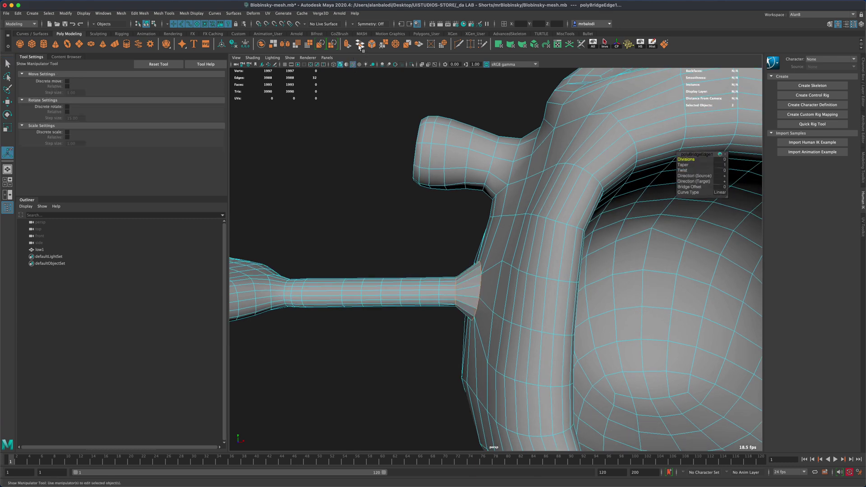
Return to the Select tool and inspect the bridged junction between arm and body from several angles
{"action": "left_click_drag", "start_coordinate": [386, 221], "coordinate": [395, 256], "text": "alt"}
{"action": "left_click", "coordinate": [7, 63]}
{"action": "scroll", "coordinate": [380, 247], "scroll_direction": "down", "scroll_amount": 5}
{"action": "scroll", "coordinate": [397, 254], "scroll_direction": "up", "scroll_amount": 6}
{"action": "scroll", "coordinate": [397, 253], "scroll_direction": "down", "scroll_amount": 3}
{"action": "scroll", "coordinate": [406, 239], "scroll_direction": "up", "scroll_amount": 3}
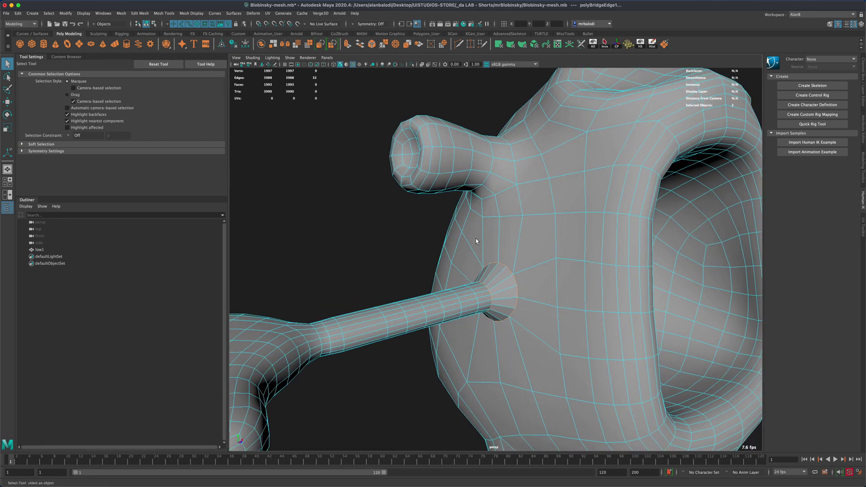
{"action": "right_click_drag", "start_coordinate": [495, 241], "coordinate": [519, 231]}
{"action": "left_click", "coordinate": [369, 246]}
{"action": "left_click_drag", "start_coordinate": [370, 245], "coordinate": [389, 227], "text": "alt"}
Run Cleanup on the joined mesh to select the matching faces with more than 4 sides
{"action": "left_click", "coordinate": [504, 239]}
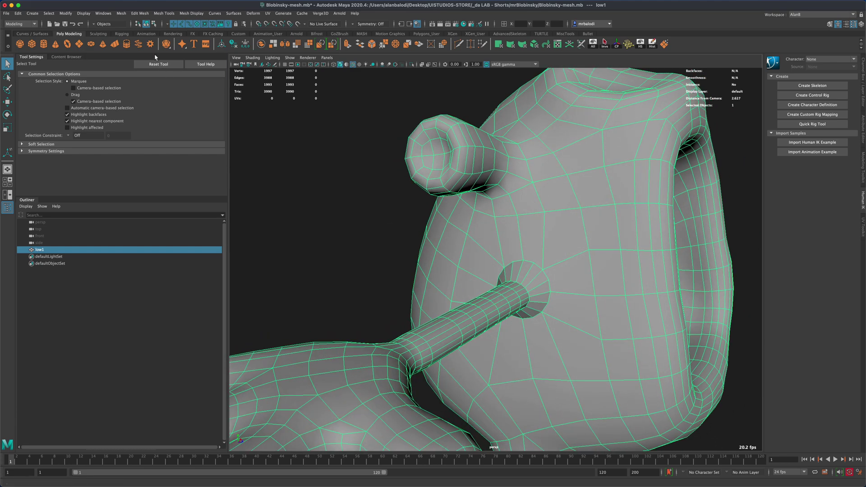
{"action": "left_click", "coordinate": [122, 13]}
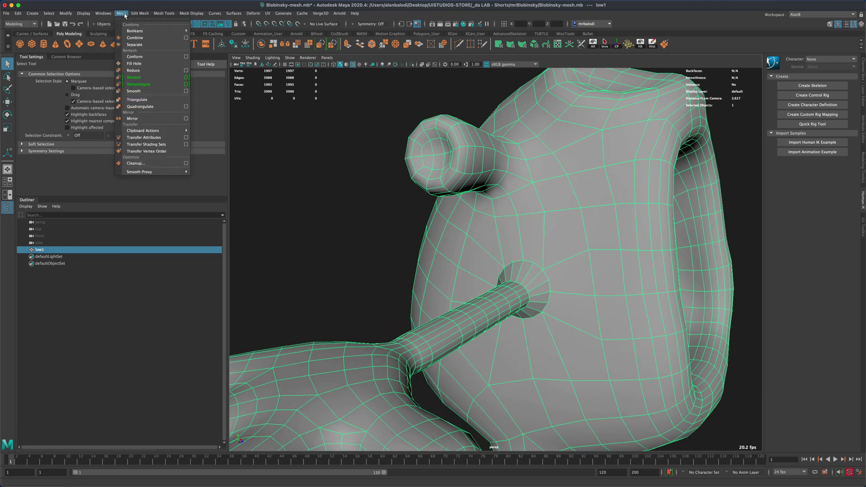
{"action": "left_click", "coordinate": [186, 164]}
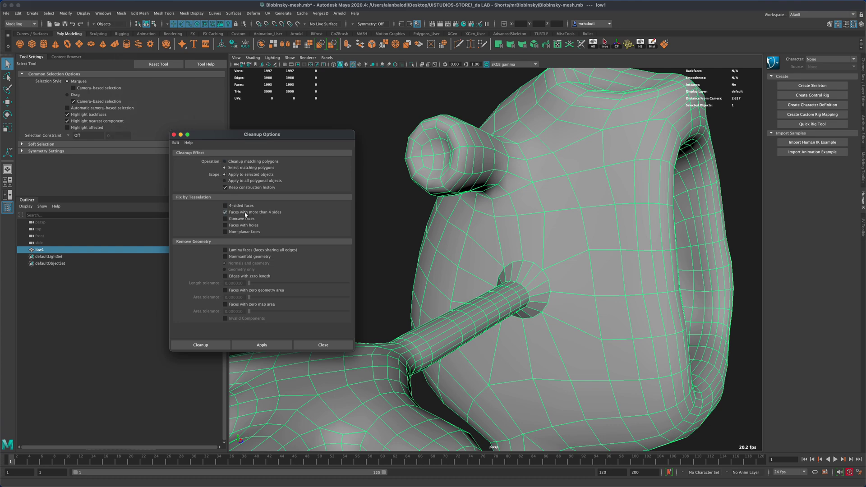
{"action": "left_click", "coordinate": [261, 344]}
{"action": "left_click_drag", "start_coordinate": [316, 134], "coordinate": [318, 97]}
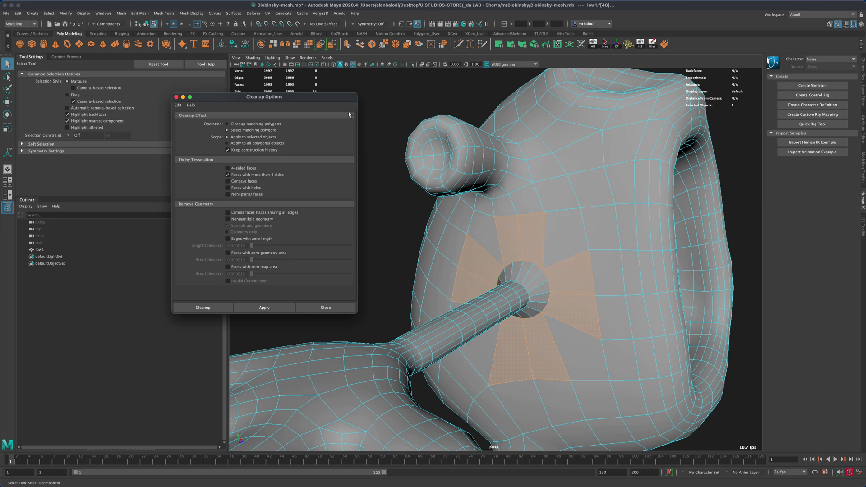
Switch the Cleanup operation to Cleanup matching polygons, tessellate the faces with more than 4 sides around the junction, and close the options
{"action": "left_click_drag", "start_coordinate": [340, 100], "coordinate": [348, 94]}
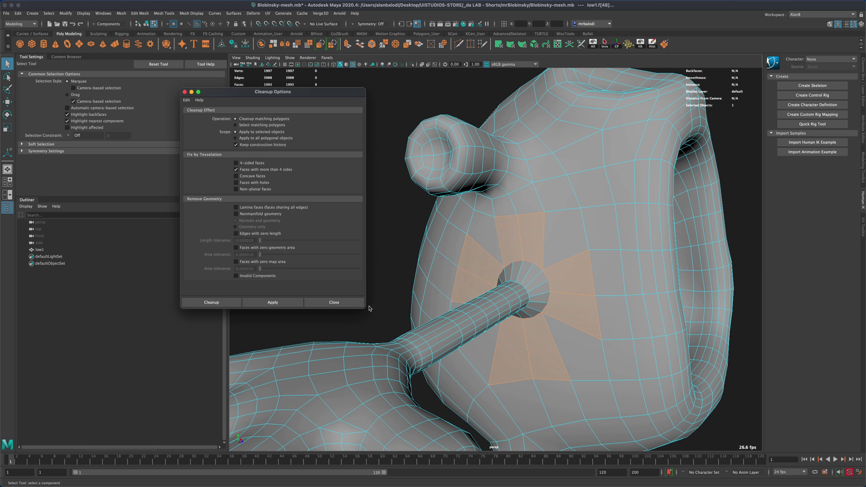
{"action": "left_click", "coordinate": [288, 303]}
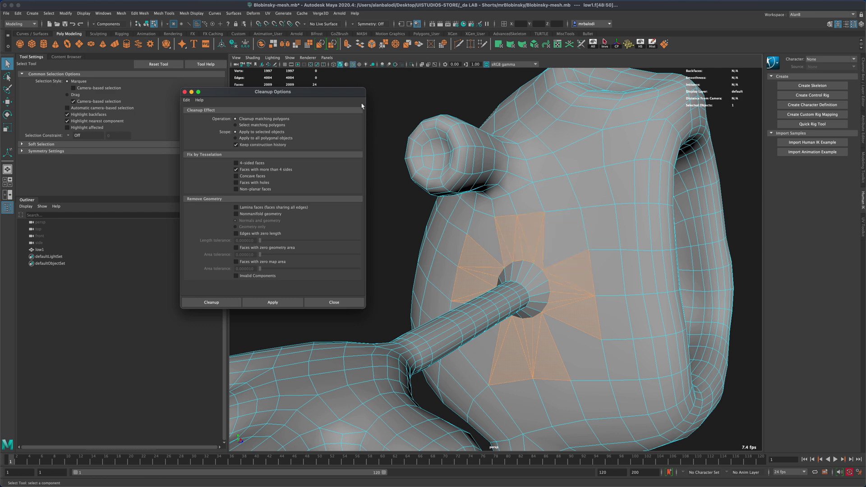
{"action": "left_click_drag", "start_coordinate": [358, 94], "coordinate": [351, 91]}
{"action": "left_click", "coordinate": [337, 302]}
{"action": "left_click_drag", "start_coordinate": [285, 283], "coordinate": [343, 280], "text": "alt"}
{"action": "right_click_drag", "start_coordinate": [550, 235], "coordinate": [581, 225]}
{"action": "left_click", "coordinate": [328, 273]}
{"action": "left_click_drag", "start_coordinate": [329, 273], "coordinate": [392, 353], "text": "alt"}
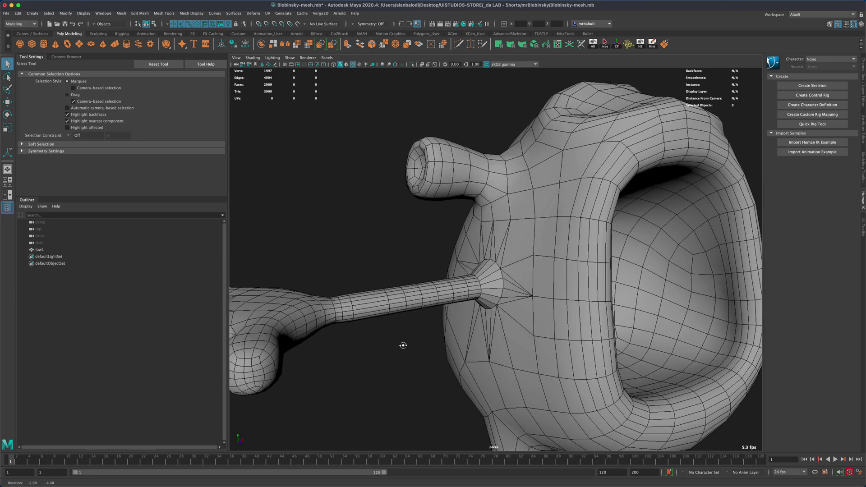
Select the joined mesh and activate the Smooth sculpting tool with a brush size of 0.288
{"action": "left_click", "coordinate": [465, 345]}
{"action": "key", "text": "f"}
{"action": "middle_click_drag", "start_coordinate": [416, 347], "coordinate": [408, 328], "text": "alt"}
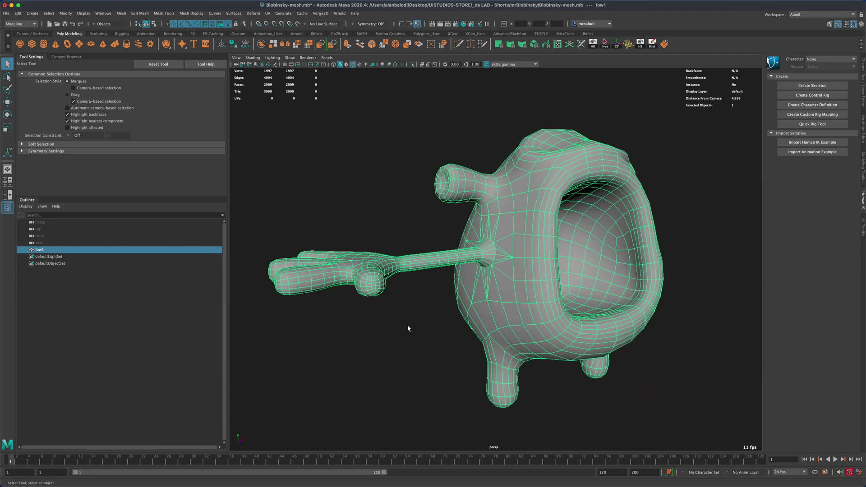
{"action": "left_click_drag", "start_coordinate": [408, 328], "coordinate": [412, 331], "text": "alt"}
{"action": "scroll", "coordinate": [406, 336], "scroll_direction": "up", "scroll_amount": 2}
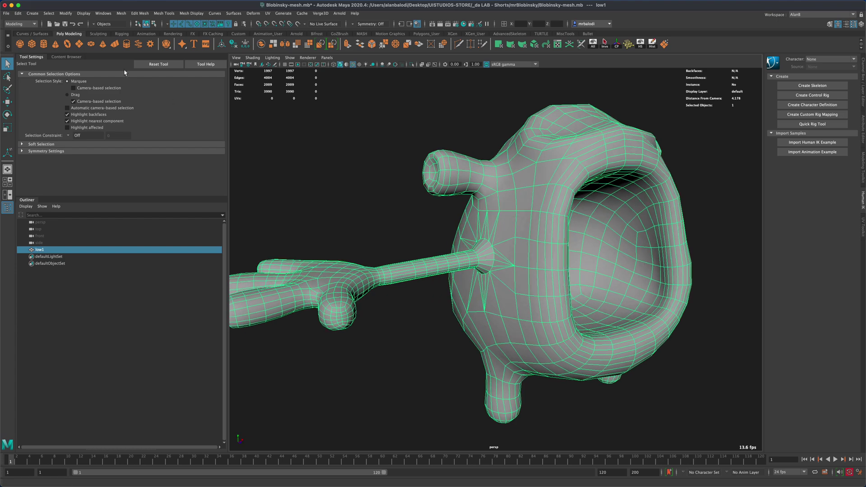
{"action": "left_click", "coordinate": [99, 35]}
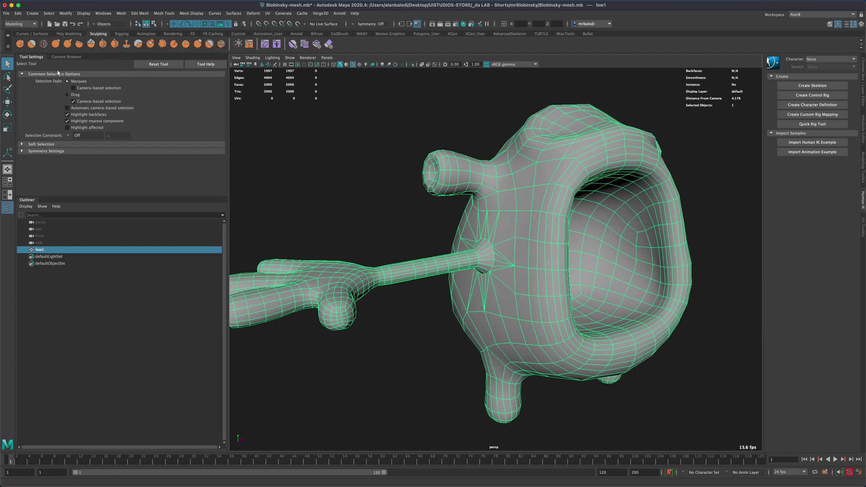
{"action": "left_click", "coordinate": [31, 44]}
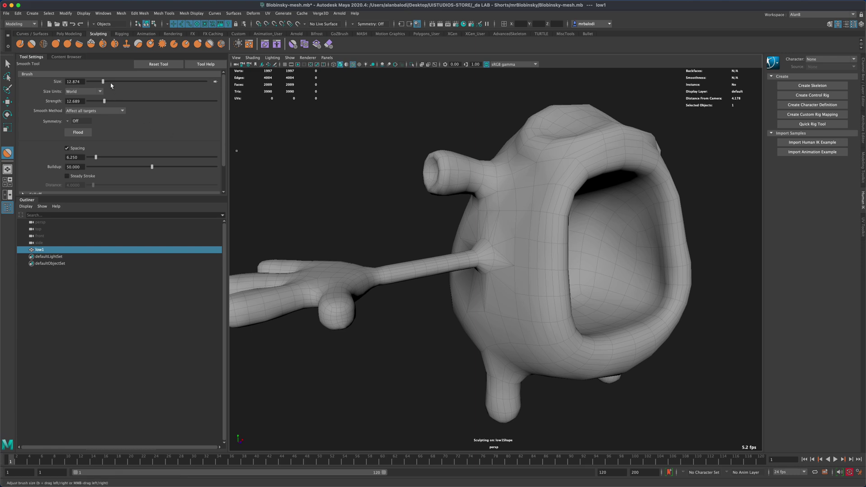
{"action": "left_click_drag", "start_coordinate": [93, 81], "coordinate": [89, 81]}
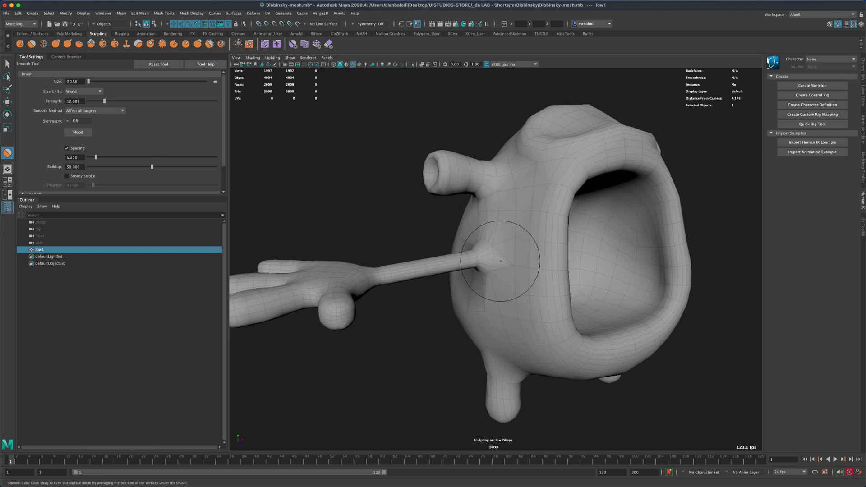
Smooth the junction between arm and body with brush strokes from the front, back and underside
{"action": "left_click_drag", "start_coordinate": [429, 305], "coordinate": [444, 307], "text": "alt"}
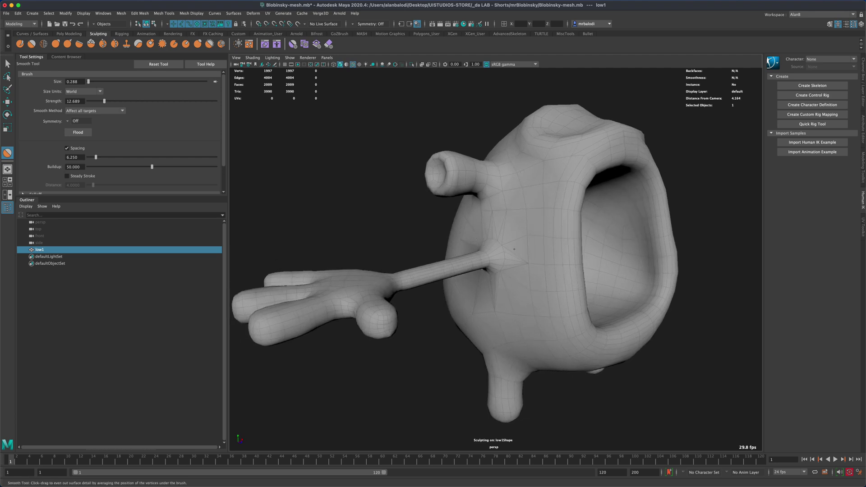
{"action": "mouse_move", "coordinate": [501, 235]}
{"action": "left_mouse_down"}
{"action": "mouse_move", "coordinate": [496, 278]}
{"action": "mouse_move", "coordinate": [531, 254]}
{"action": "mouse_move", "coordinate": [508, 248]}
{"action": "left_mouse_up"}
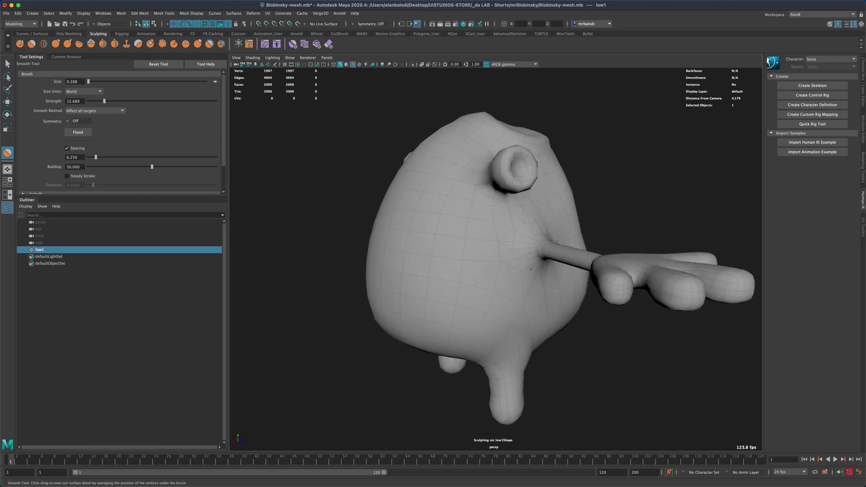
{"action": "left_click_drag", "start_coordinate": [489, 264], "coordinate": [501, 238], "text": "alt"}
{"action": "mouse_move", "coordinate": [493, 283]}
{"action": "left_mouse_down", "text": "alt"}
{"action": "mouse_move", "coordinate": [499, 270]}
{"action": "mouse_move", "coordinate": [517, 271]}
{"action": "mouse_move", "coordinate": [481, 282]}
{"action": "left_mouse_up", "text": "alt"}
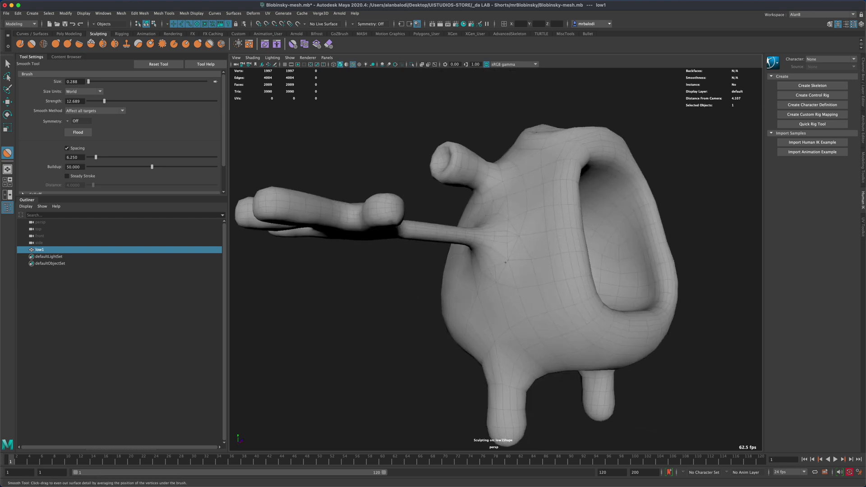
{"action": "left_click_drag", "start_coordinate": [522, 213], "coordinate": [493, 261], "text": "alt"}
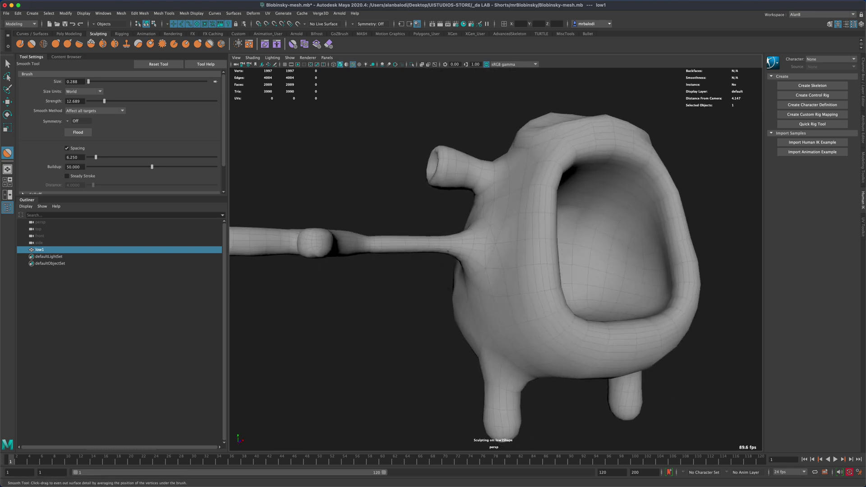
{"action": "mouse_move", "coordinate": [442, 257]}
{"action": "left_mouse_down", "text": "alt"}
{"action": "mouse_move", "coordinate": [550, 249]}
{"action": "mouse_move", "coordinate": [455, 244]}
{"action": "left_mouse_up", "text": "alt"}
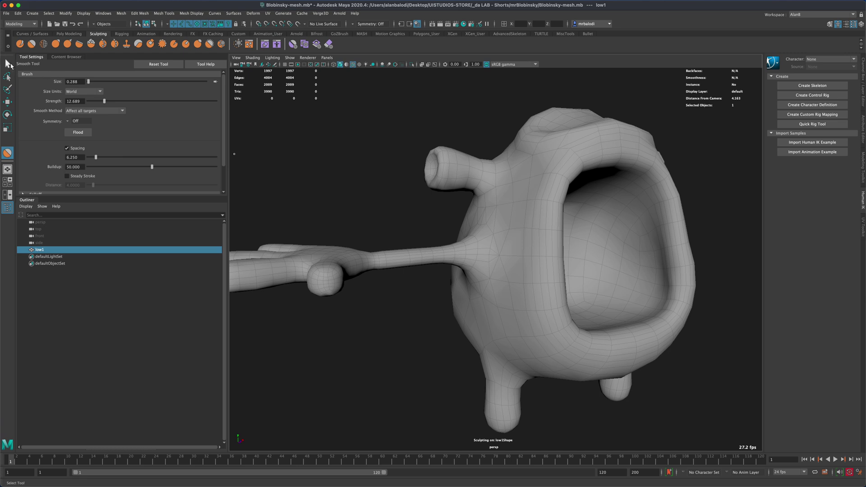
Leave the Smooth sculpting tool and soften the edges of the joined body and arm mesh
{"action": "left_click", "coordinate": [8, 64]}
{"action": "scroll", "coordinate": [429, 298], "scroll_direction": "down", "scroll_amount": 5}
{"action": "left_click_drag", "start_coordinate": [429, 304], "coordinate": [421, 304], "text": "alt"}
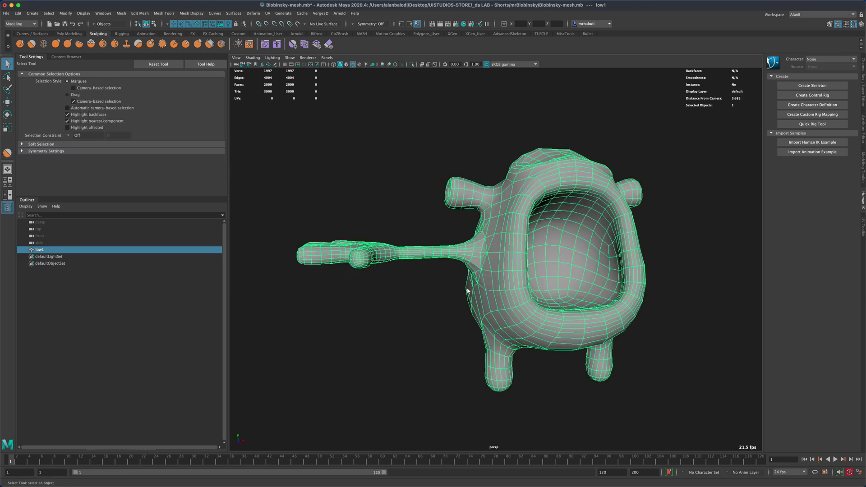
{"action": "left_click_drag", "start_coordinate": [438, 261], "coordinate": [351, 142], "text": "alt"}
{"action": "left_click", "coordinate": [191, 13]}
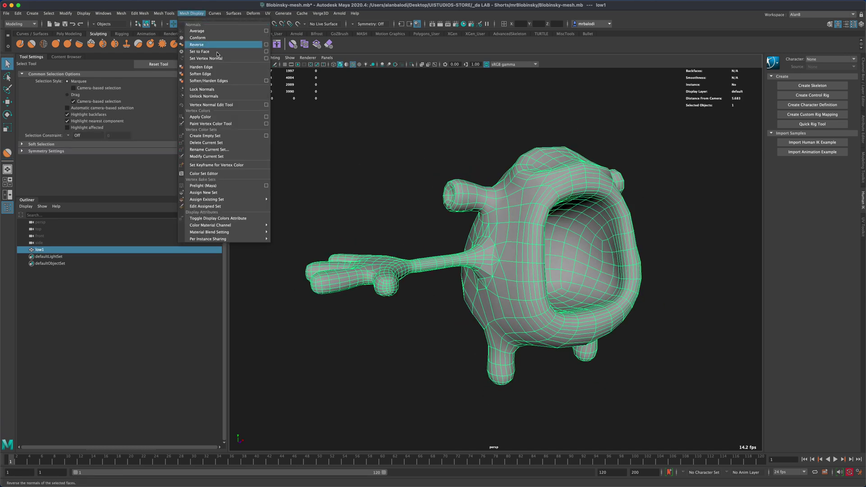
{"action": "left_click", "coordinate": [221, 74]}
{"action": "left_click", "coordinate": [369, 228]}
{"action": "scroll", "coordinate": [379, 232], "scroll_direction": "up", "scroll_amount": 3}
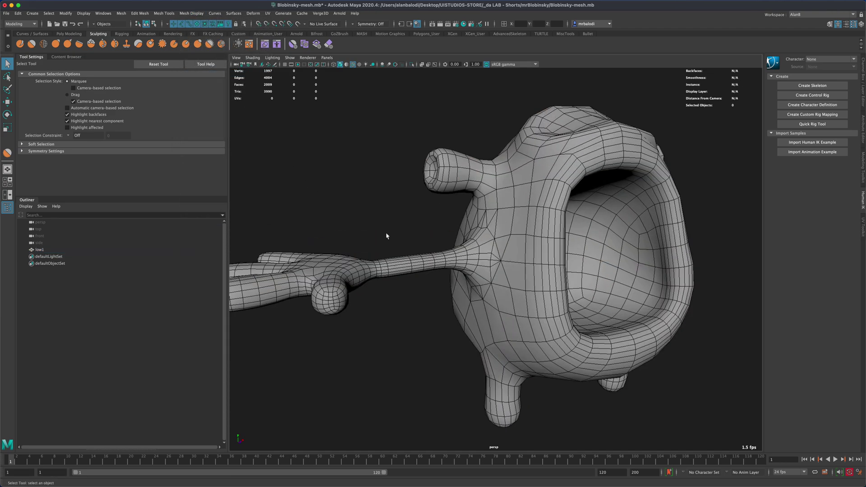
{"action": "left_click_drag", "start_coordinate": [386, 236], "coordinate": [430, 272], "text": "alt"}
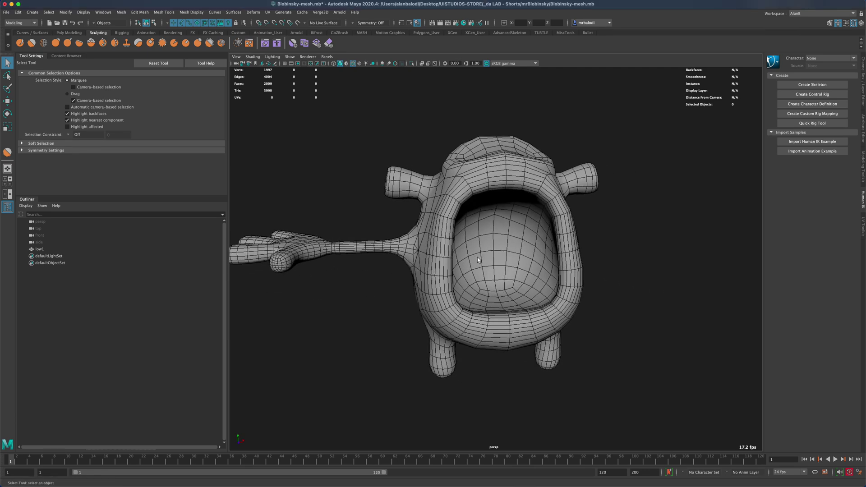
In the front view, delete all faces of the body half without the arm, up to the centre line
{"action": "left_click", "coordinate": [512, 260]}
{"action": "key", "text": "space"}
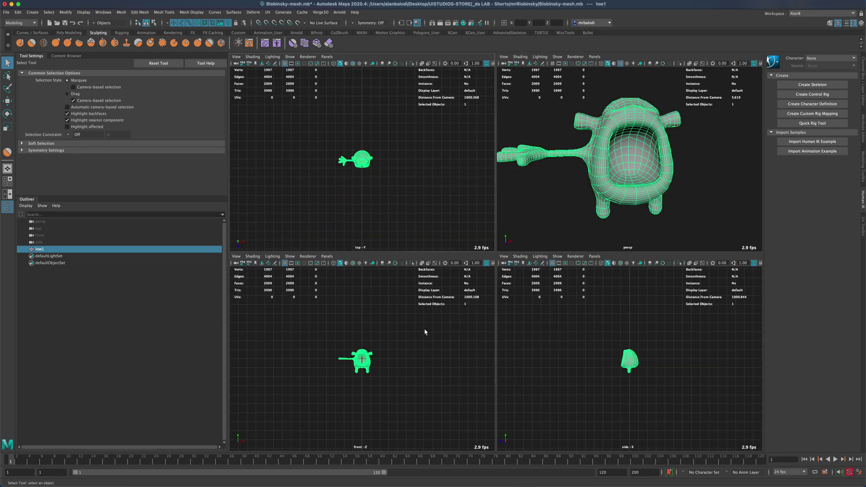
{"action": "scroll", "coordinate": [419, 335], "scroll_direction": "up", "scroll_amount": 5}
{"action": "key", "text": "space"}
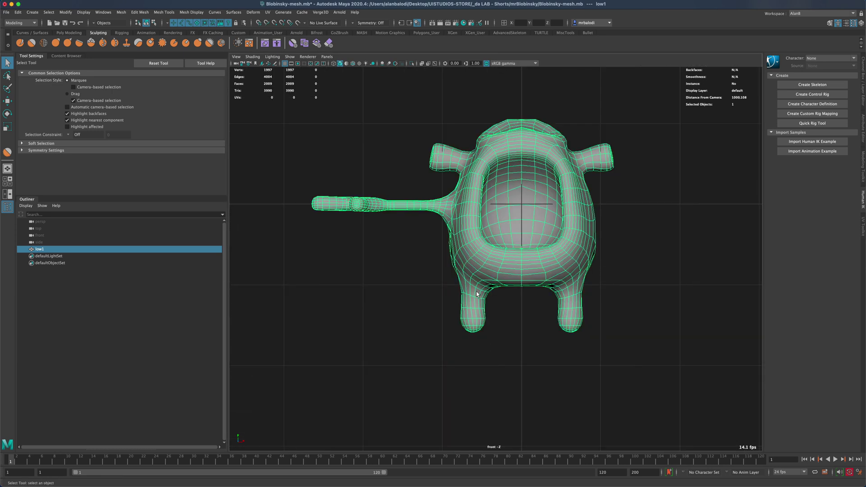
{"action": "scroll", "coordinate": [543, 279], "scroll_direction": "up", "scroll_amount": 1}
{"action": "right_click_drag", "start_coordinate": [550, 271], "coordinate": [551, 289]}
{"action": "left_click_drag", "start_coordinate": [659, 91], "coordinate": [527, 387]}
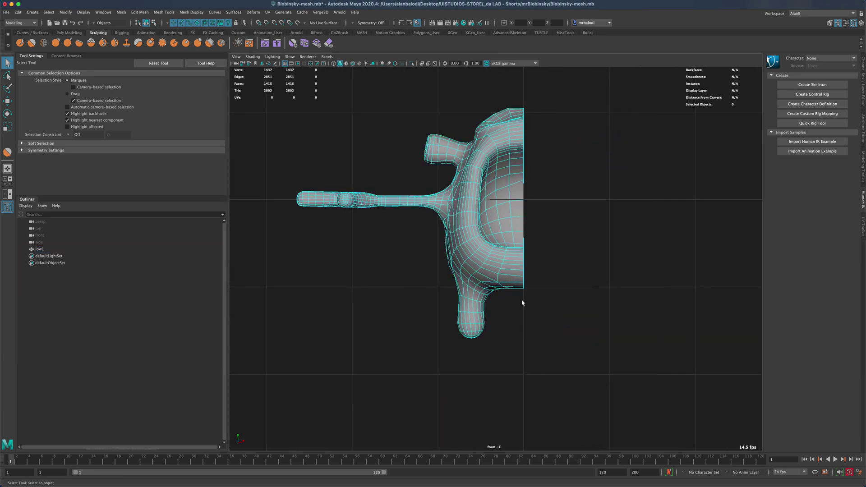
Mirror the remaining half as a separate object across the world X axis with Cut Geometry off
{"action": "right_click", "coordinate": [512, 263]}
{"action": "left_click", "coordinate": [531, 256]}
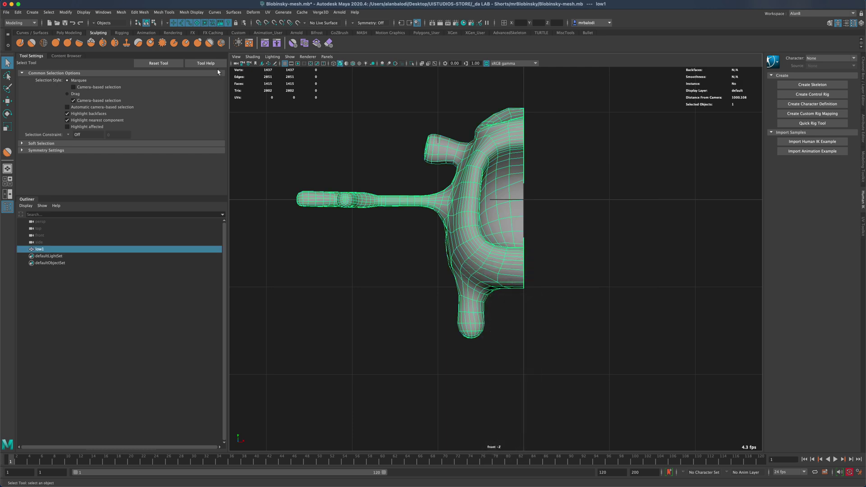
{"action": "left_click", "coordinate": [121, 13]}
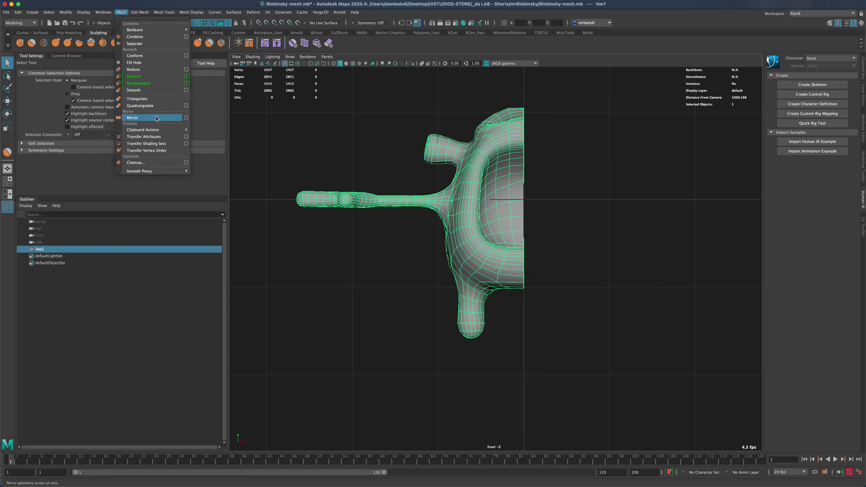
{"action": "left_click", "coordinate": [169, 120]}
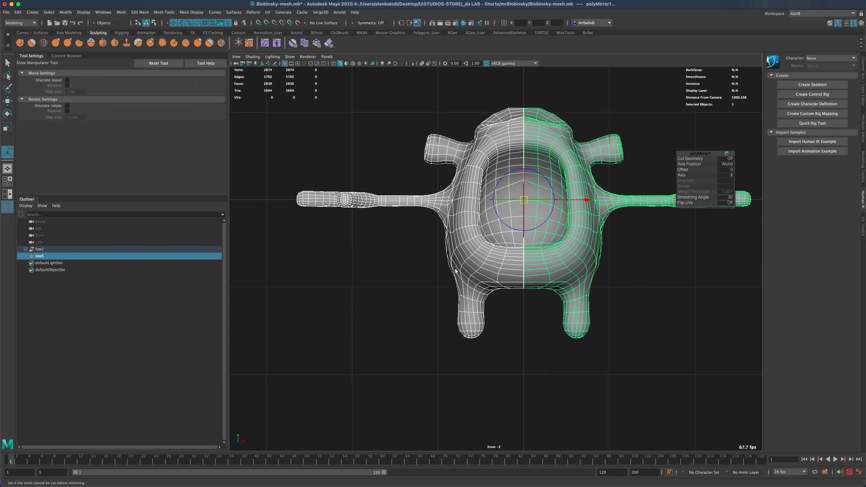
{"action": "left_click", "coordinate": [8, 64]}
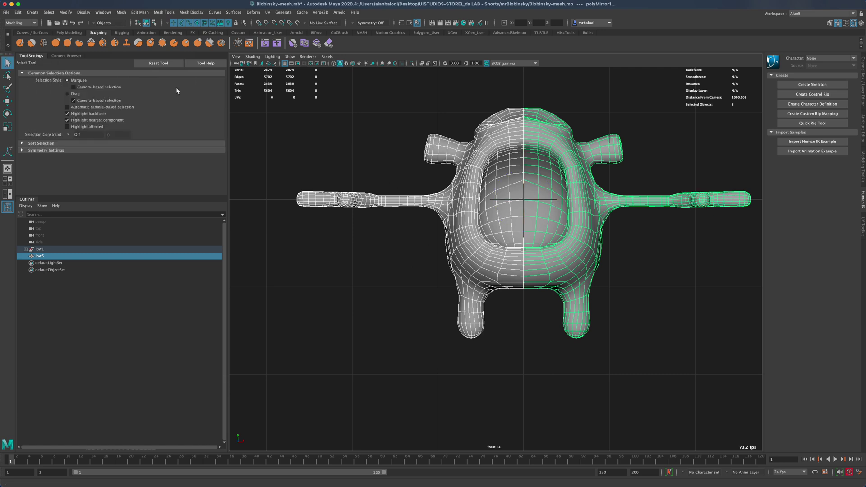
Check the number of vertices along the centre border of the mirrored half and return it to object mode
{"action": "right_click", "coordinate": [528, 141]}
{"action": "left_click", "coordinate": [508, 139]}
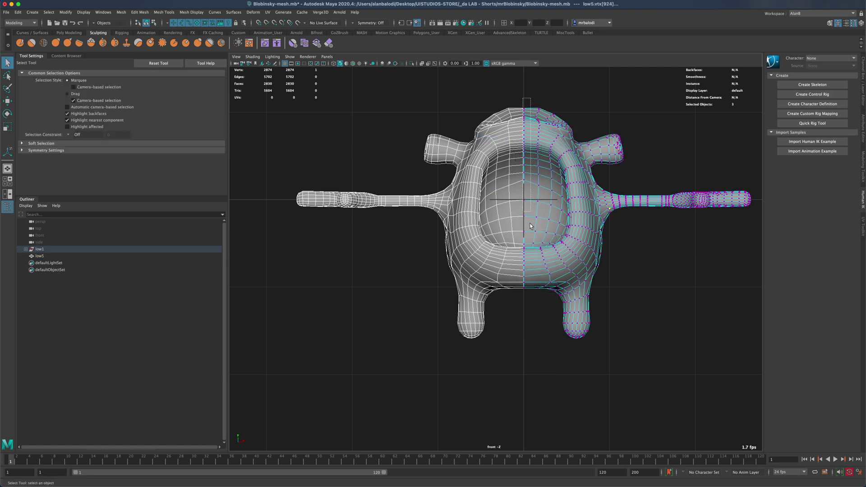
{"action": "left_click_drag", "start_coordinate": [525, 305], "coordinate": [525, 306]}
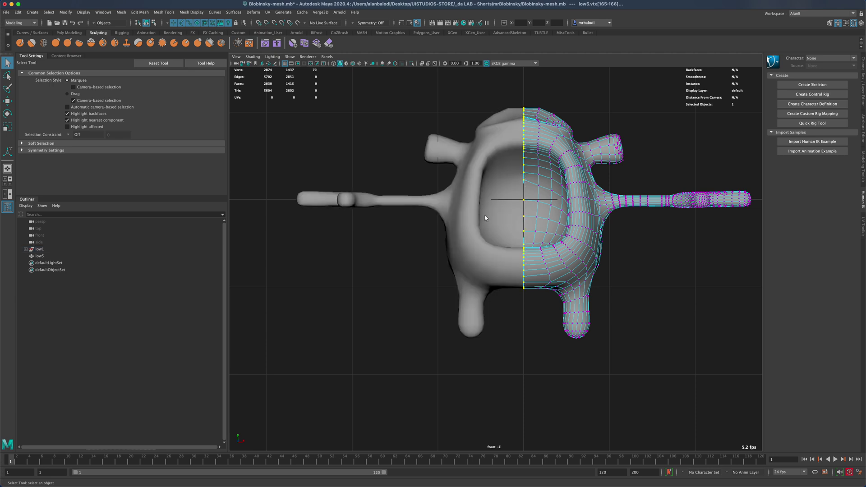
{"action": "right_click", "coordinate": [550, 138]}
{"action": "left_click", "coordinate": [582, 125]}
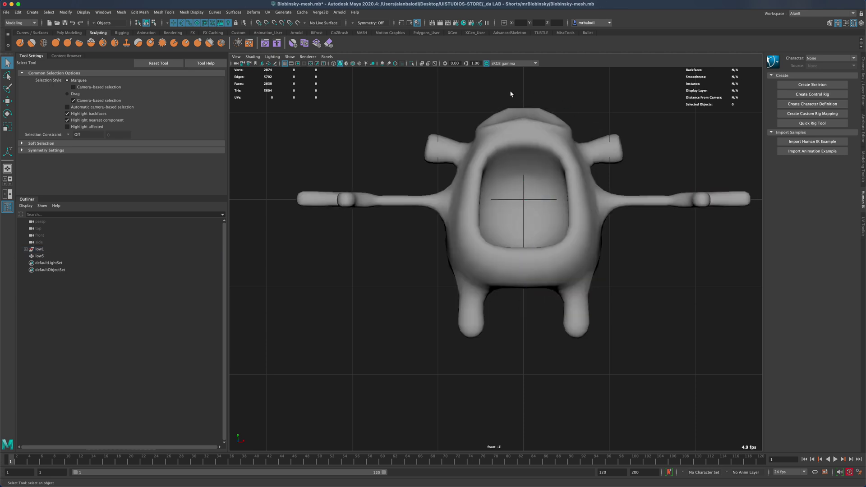
Select both body halves and combine them into one mesh
{"action": "left_click", "coordinate": [535, 118]}
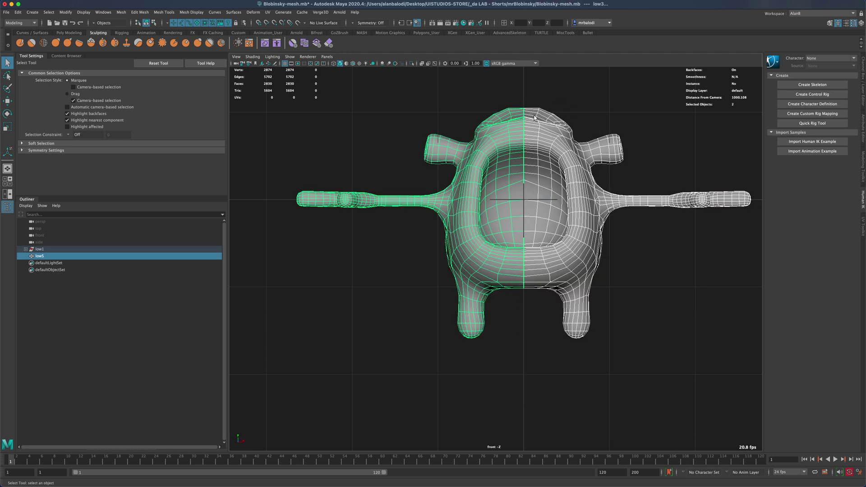
{"action": "left_click", "coordinate": [79, 33]}
{"action": "left_click", "coordinate": [273, 43]}
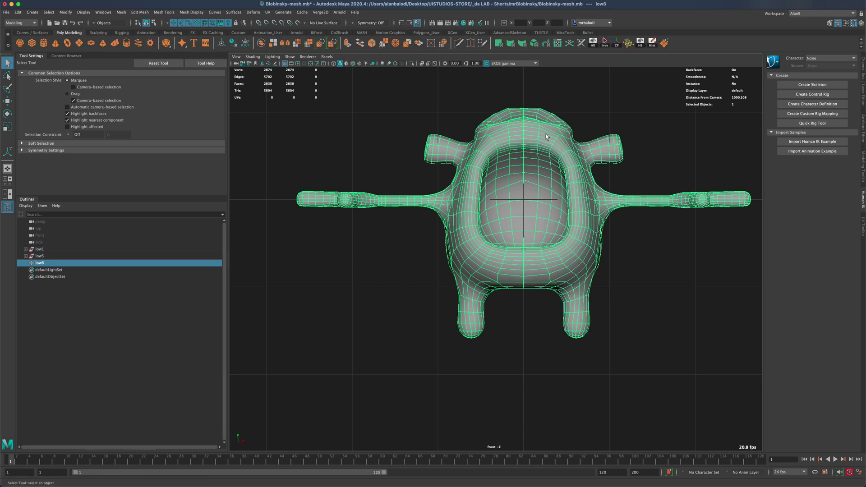
Merge the centre-line vertices of the combined mesh with a threshold of 0.0010 and close the options
{"action": "right_click", "coordinate": [546, 134]}
{"action": "left_click", "coordinate": [519, 138]}
{"action": "left_click_drag", "start_coordinate": [523, 99], "coordinate": [528, 318]}
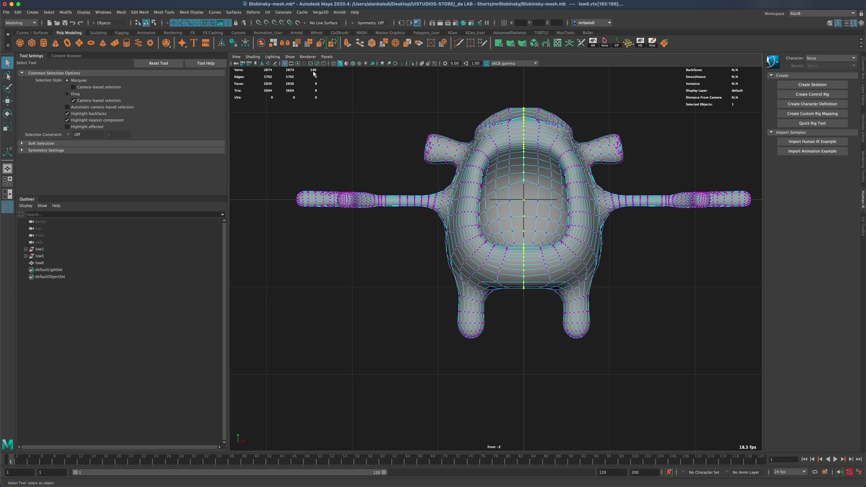
{"action": "left_click", "coordinate": [197, 12]}
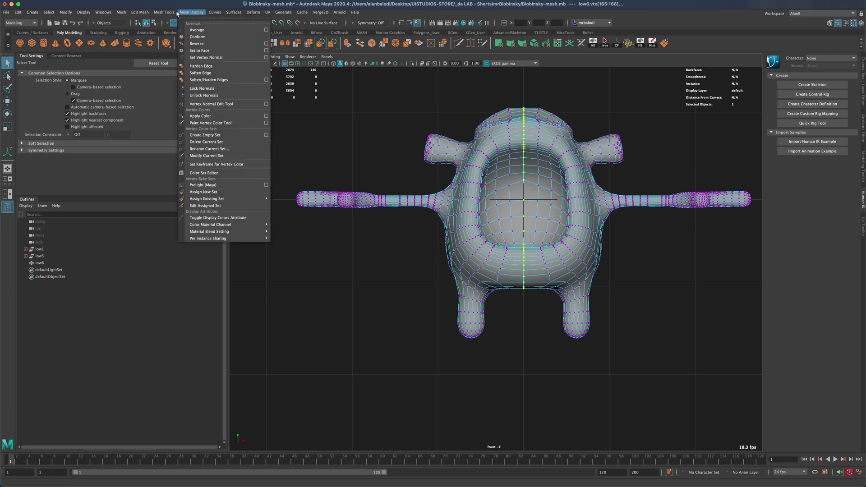
{"action": "mouse_move", "coordinate": [145, 16]}
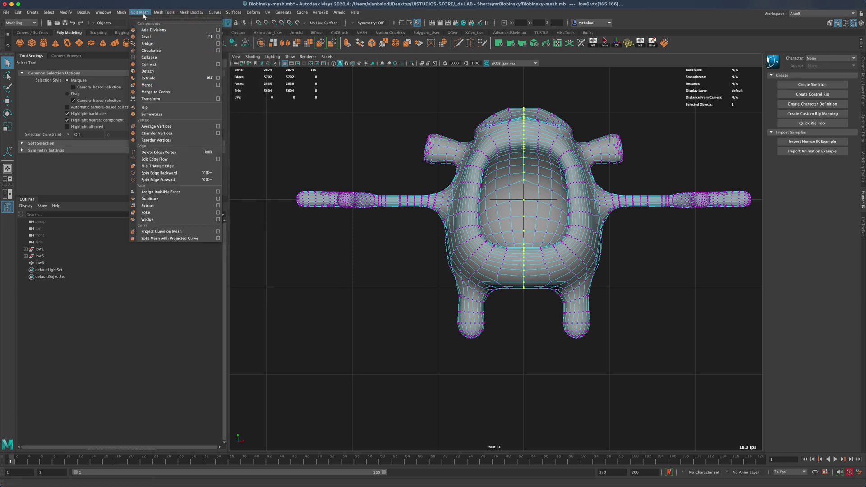
{"action": "left_click", "coordinate": [218, 86]}
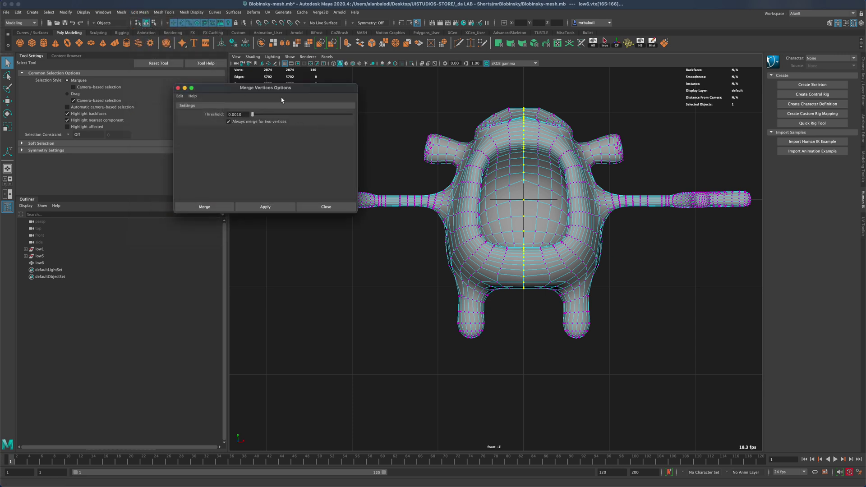
{"action": "left_click_drag", "start_coordinate": [282, 88], "coordinate": [349, 223]}
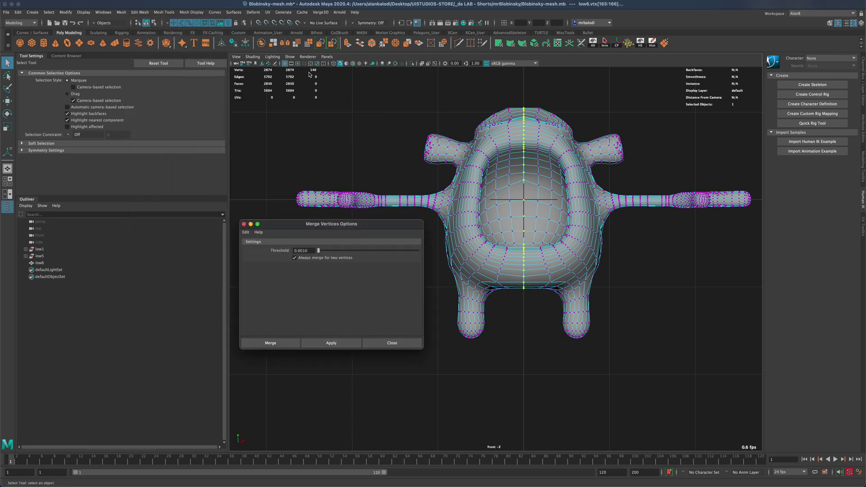
{"action": "left_click", "coordinate": [331, 344]}
{"action": "left_click", "coordinate": [389, 343]}
Return the merged mesh to object mode in the perspective view and inspect its centre seam without the wireframe overlay
{"action": "key", "text": "space"}
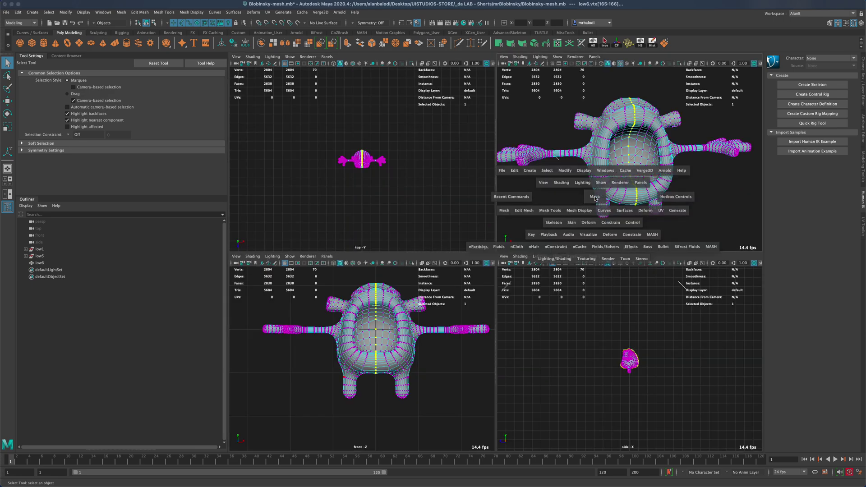
{"action": "key", "text": "space"}
{"action": "left_click_drag", "start_coordinate": [563, 249], "coordinate": [538, 256], "text": "alt"}
{"action": "right_click_drag", "start_coordinate": [523, 189], "coordinate": [535, 180]}
{"action": "left_click", "coordinate": [582, 115]}
{"action": "left_click", "coordinate": [524, 128]}
{"action": "left_click_drag", "start_coordinate": [524, 129], "coordinate": [486, 118], "text": "alt"}
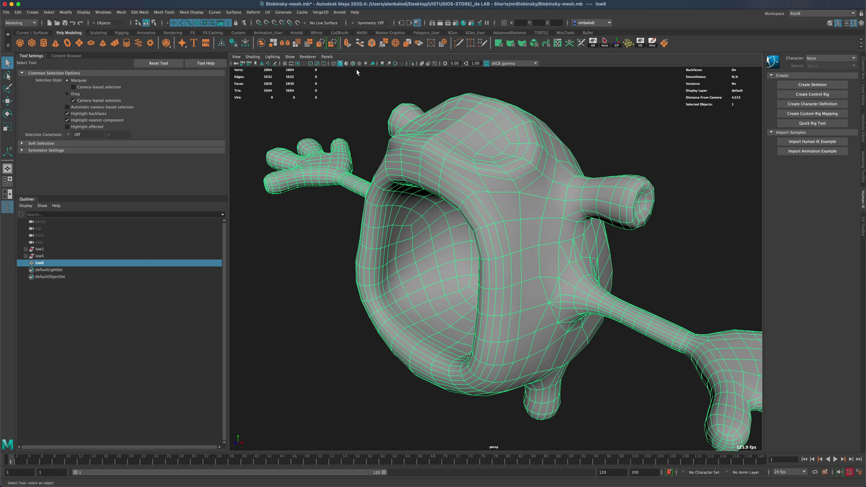
{"action": "right_click_drag", "start_coordinate": [436, 120], "coordinate": [461, 110]}
{"action": "left_click", "coordinate": [398, 89]}
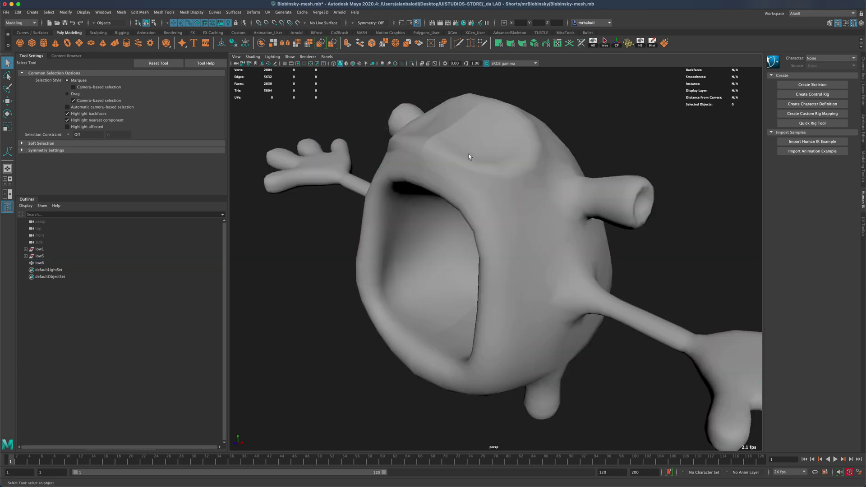
Soften the edges of the whole merged mesh and deselect it
{"action": "left_click", "coordinate": [440, 128]}
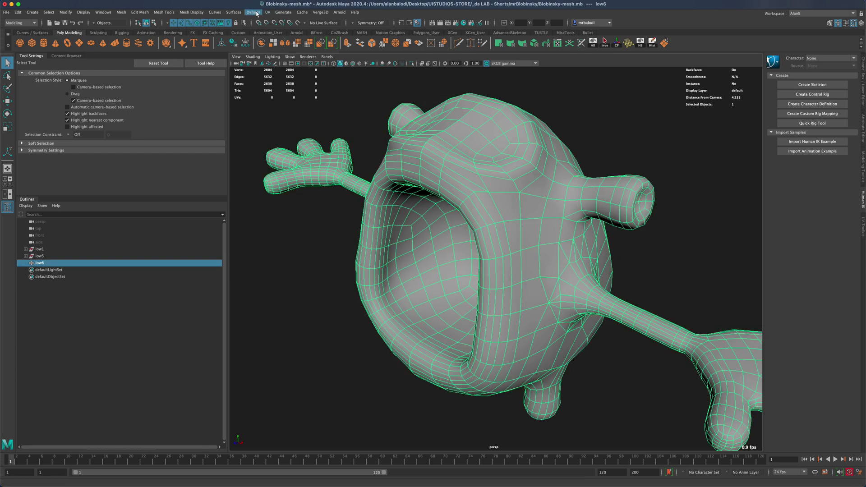
{"action": "left_click", "coordinate": [198, 15]}
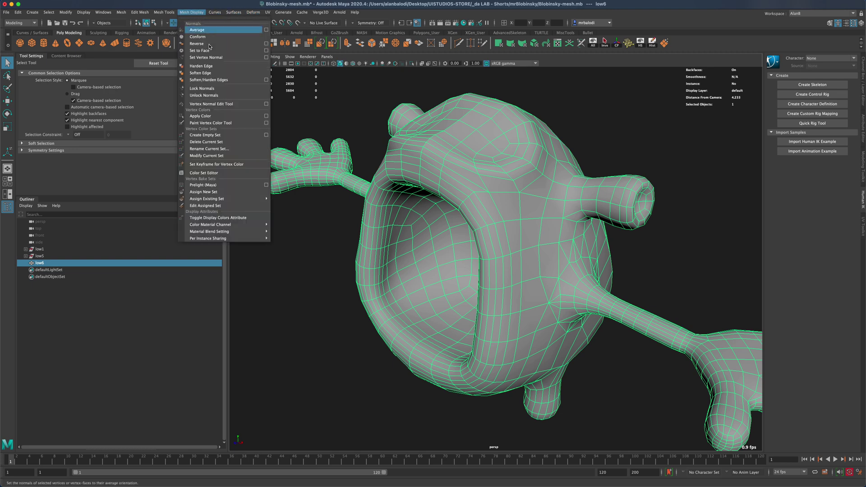
{"action": "left_click", "coordinate": [216, 74]}
{"action": "left_click", "coordinate": [331, 110]}
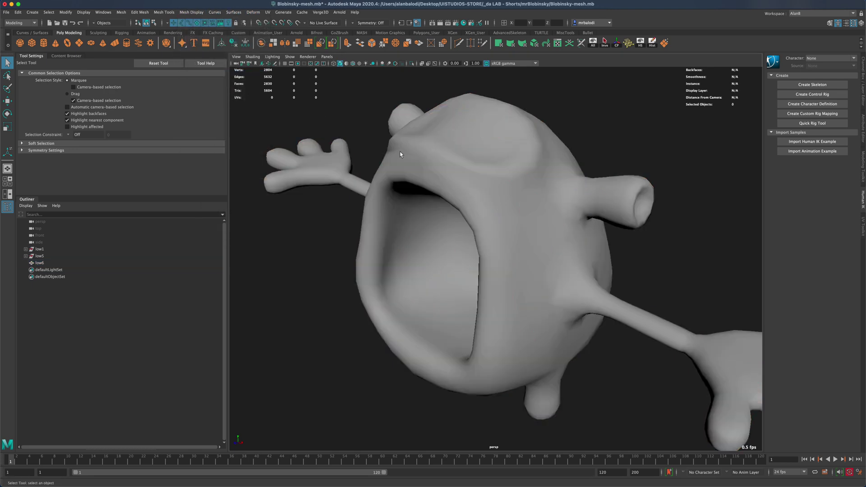
Preview the merged mesh smoothed and examine the character from several sides with its wireframe shown
{"action": "mouse_move", "coordinate": [400, 175]}
{"action": "left_mouse_down", "text": "alt"}
{"action": "mouse_move", "coordinate": [457, 147]}
{"action": "mouse_move", "coordinate": [605, 139]}
{"action": "mouse_move", "coordinate": [396, 144]}
{"action": "mouse_move", "coordinate": [500, 142]}
{"action": "mouse_move", "coordinate": [455, 228]}
{"action": "mouse_move", "coordinate": [470, 236]}
{"action": "left_mouse_up", "text": "alt"}
{"action": "left_click", "coordinate": [470, 235]}
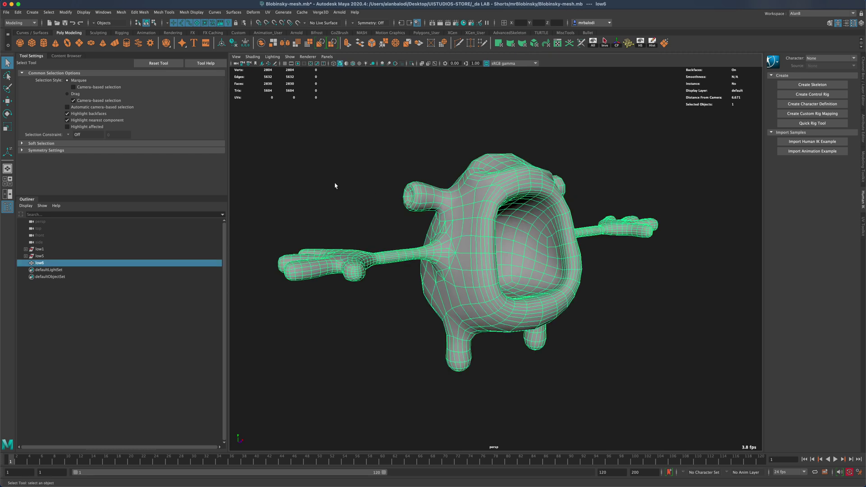
{"action": "key", "text": "3"}
{"action": "left_click", "coordinate": [350, 190]}
{"action": "mouse_move", "coordinate": [350, 190]}
{"action": "left_mouse_down", "text": "alt"}
{"action": "mouse_move", "coordinate": [350, 182]}
{"action": "mouse_move", "coordinate": [290, 184]}
{"action": "mouse_move", "coordinate": [640, 176]}
{"action": "left_mouse_up", "text": "alt"}
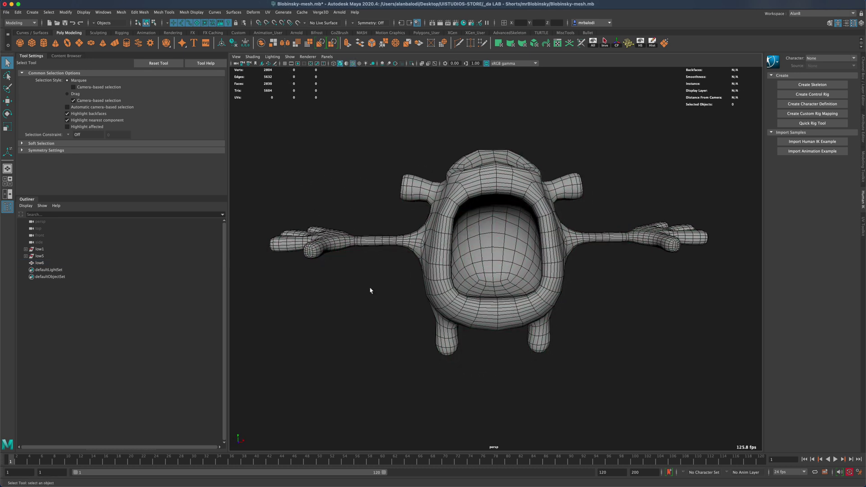
{"action": "left_click_drag", "start_coordinate": [370, 288], "coordinate": [366, 292], "text": "alt"}
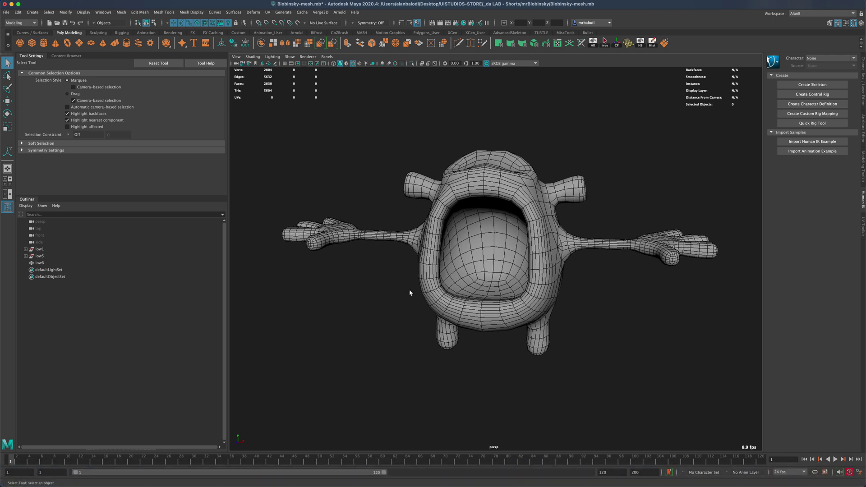
{"action": "mouse_move", "coordinate": [409, 290]}
{"action": "left_mouse_down", "text": "alt"}
{"action": "mouse_move", "coordinate": [394, 292]}
{"action": "mouse_move", "coordinate": [404, 287]}
{"action": "left_mouse_up", "text": "alt"}
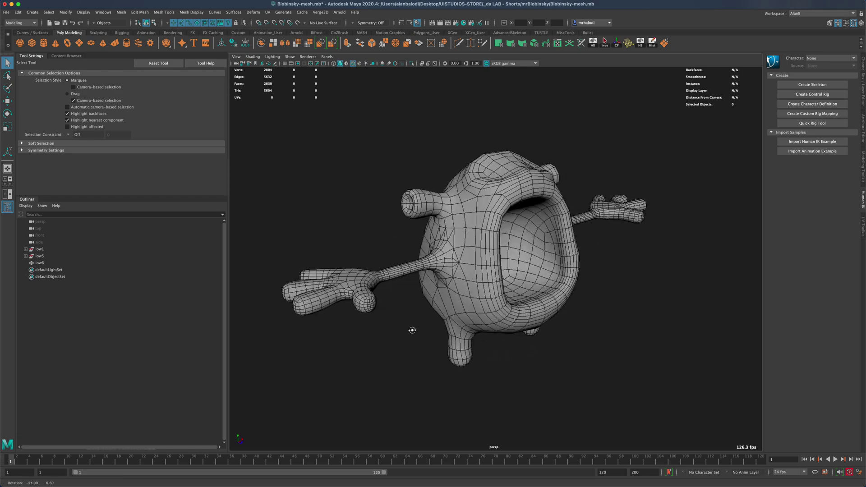